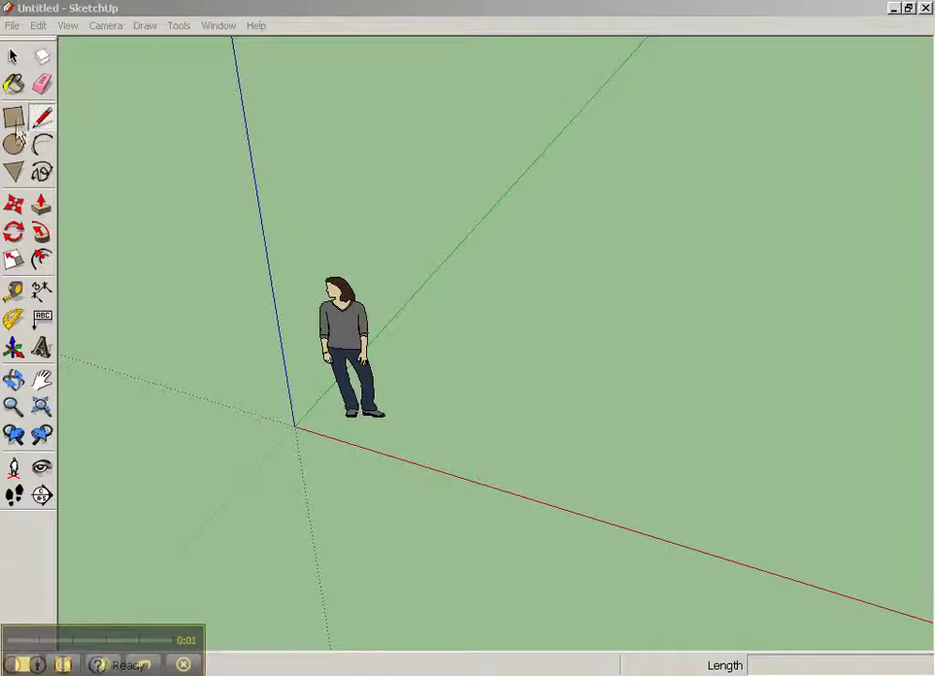
Draw a rectangle on the ground beside the figure and push/pull it up into a tall box
{"action": "left_click", "coordinate": [465, 374]}
{"action": "left_click", "coordinate": [674, 250]}
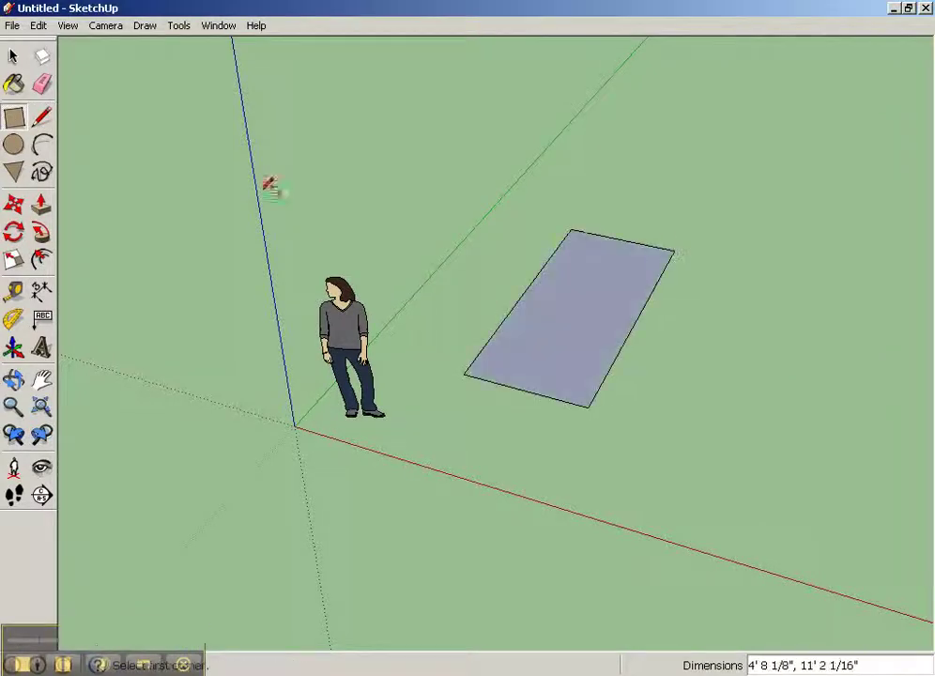
{"action": "left_click", "coordinate": [41, 208]}
{"action": "left_click", "coordinate": [573, 320]}
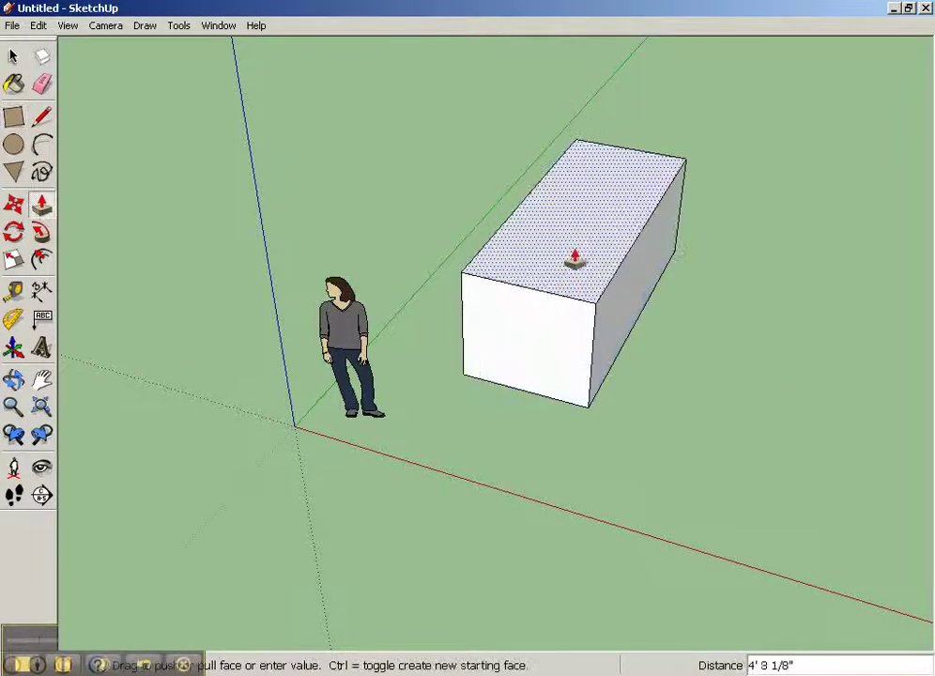
{"action": "left_click", "coordinate": [608, 335]}
{"action": "middle_click_drag", "start_coordinate": [608, 335], "coordinate": [442, 334]}
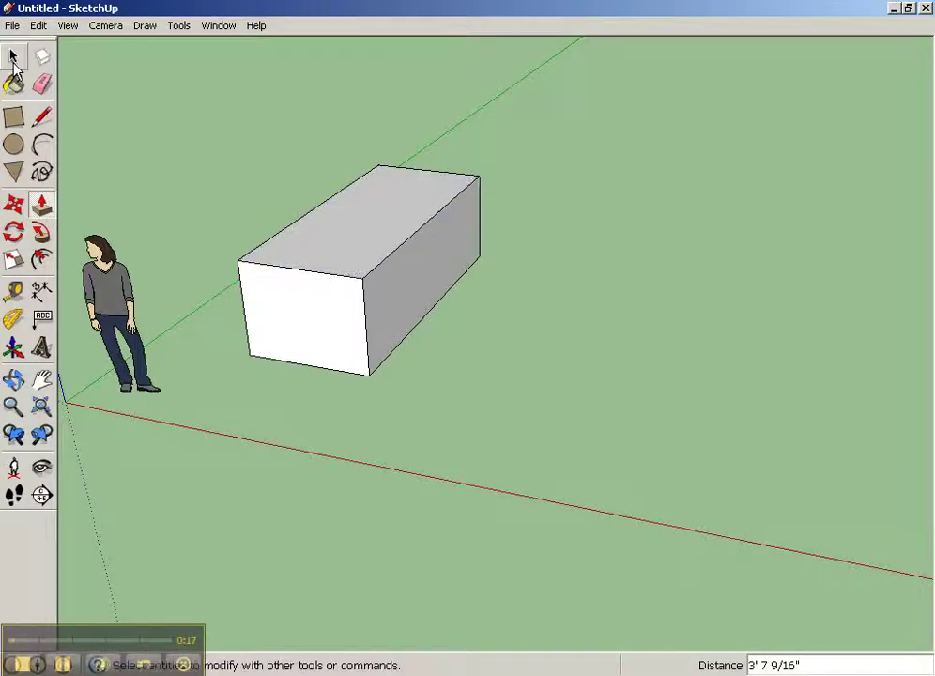
{"action": "left_click", "coordinate": [13, 117]}
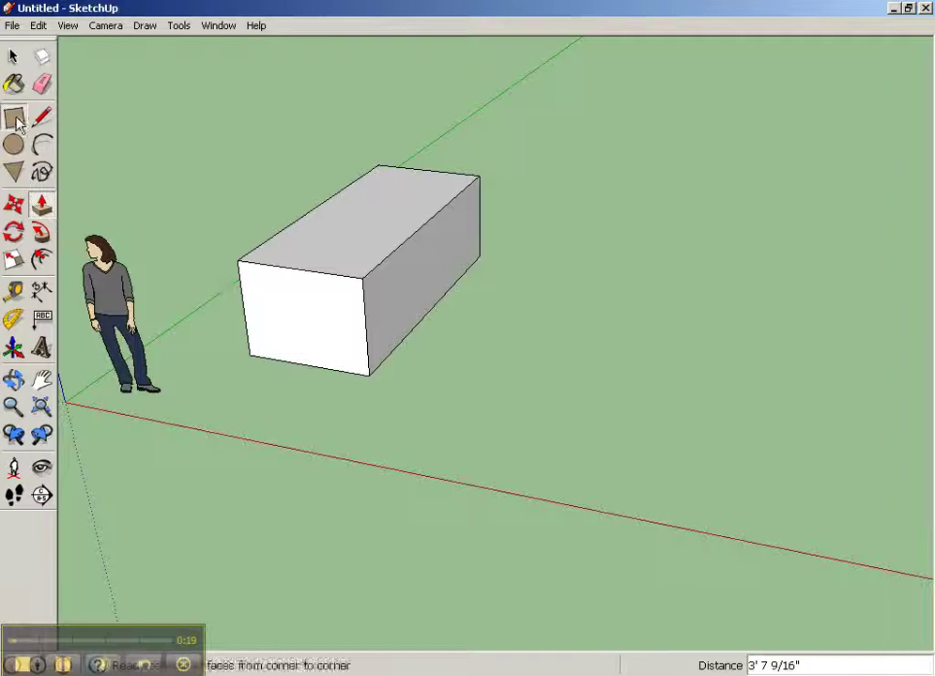
{"action": "left_click", "coordinate": [237, 260]}
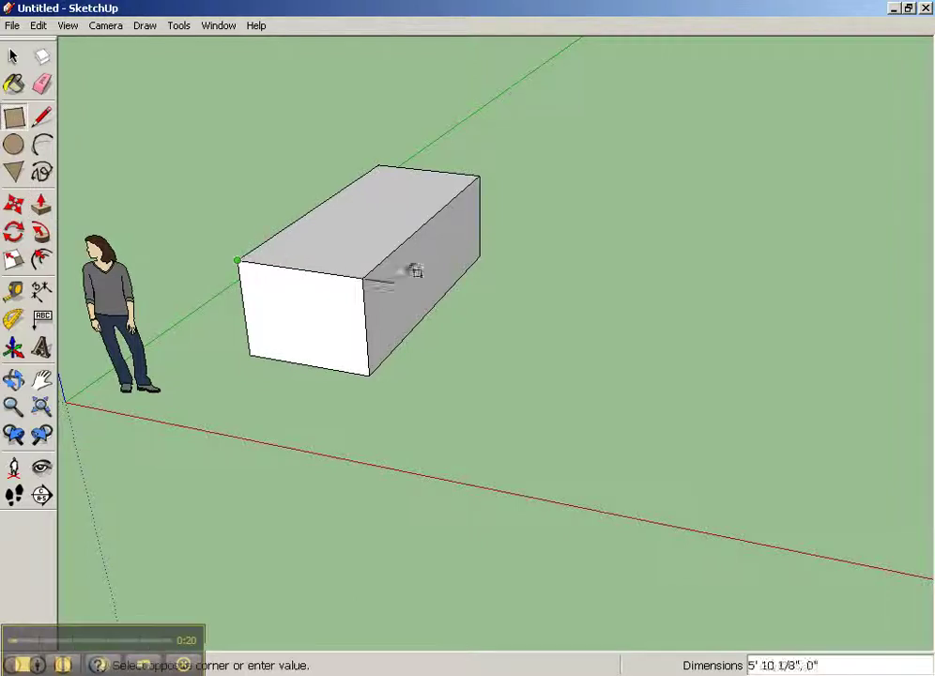
{"action": "left_click", "coordinate": [427, 226]}
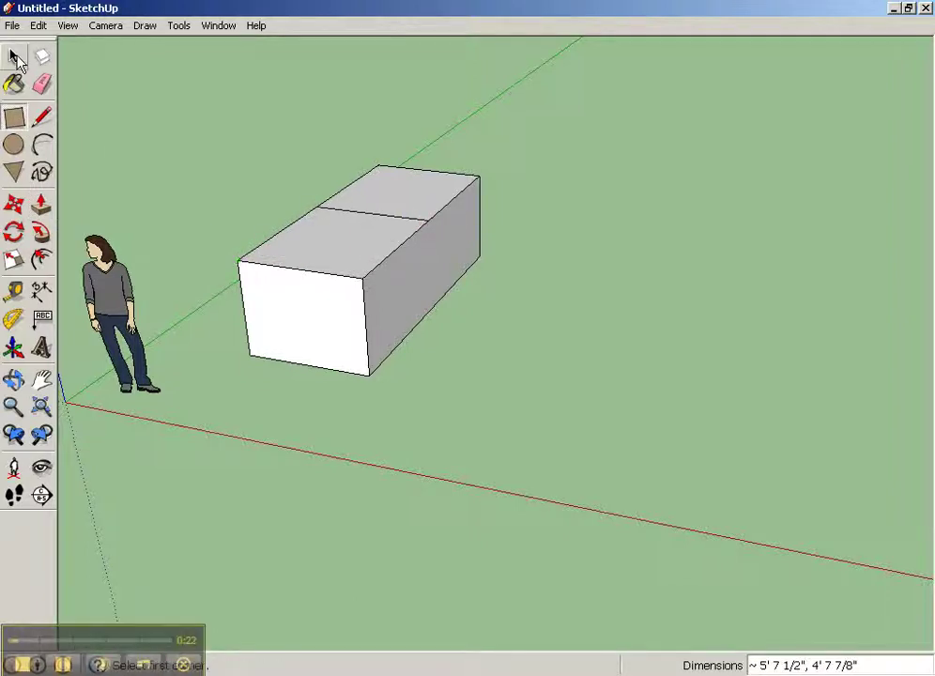
{"action": "left_click", "coordinate": [41, 205]}
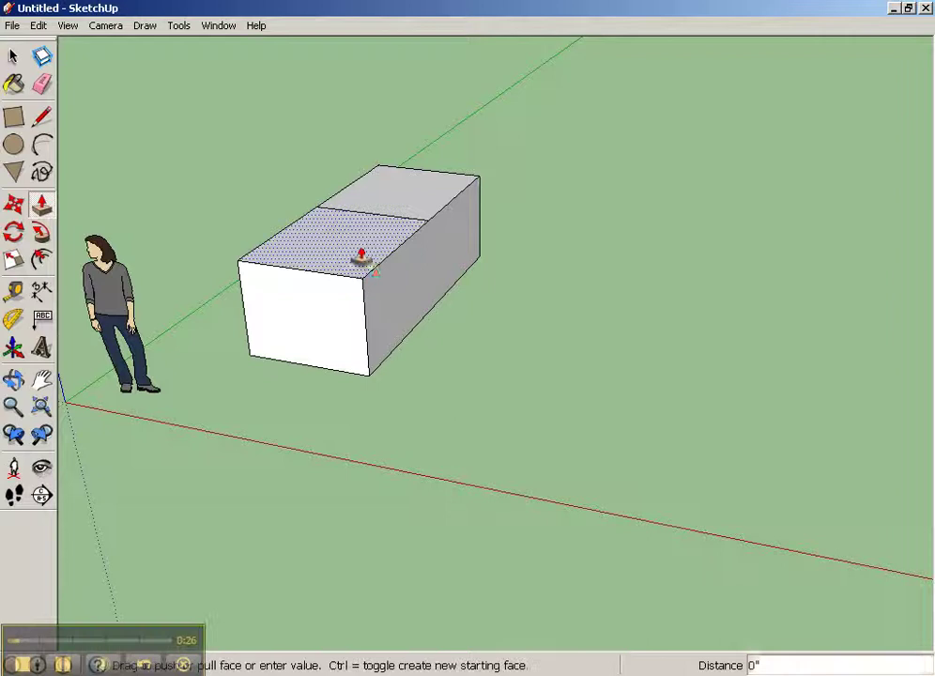
{"action": "left_click_drag", "start_coordinate": [362, 258], "coordinate": [358, 159]}
{"action": "left_click", "coordinate": [358, 160]}
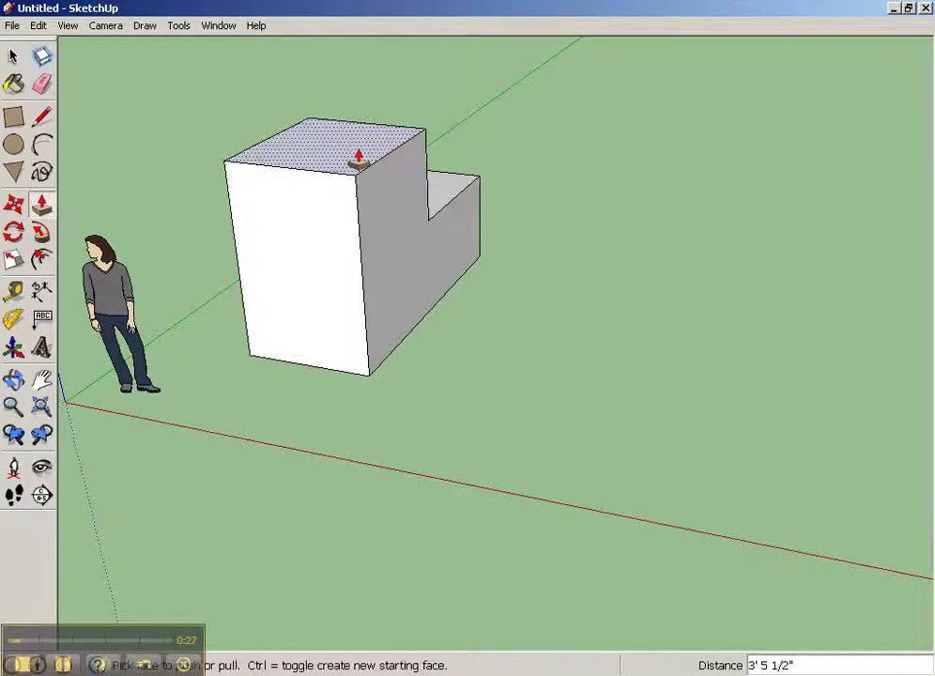
{"action": "key", "text": "ctrl+z"}
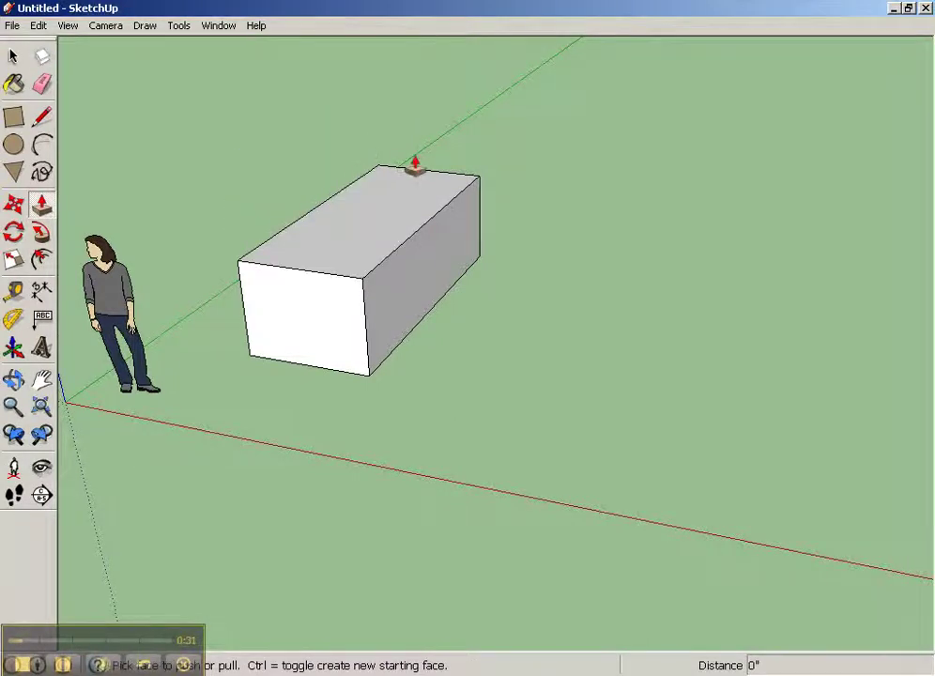
{"action": "middle_click_drag", "start_coordinate": [414, 166], "coordinate": [361, 280]}
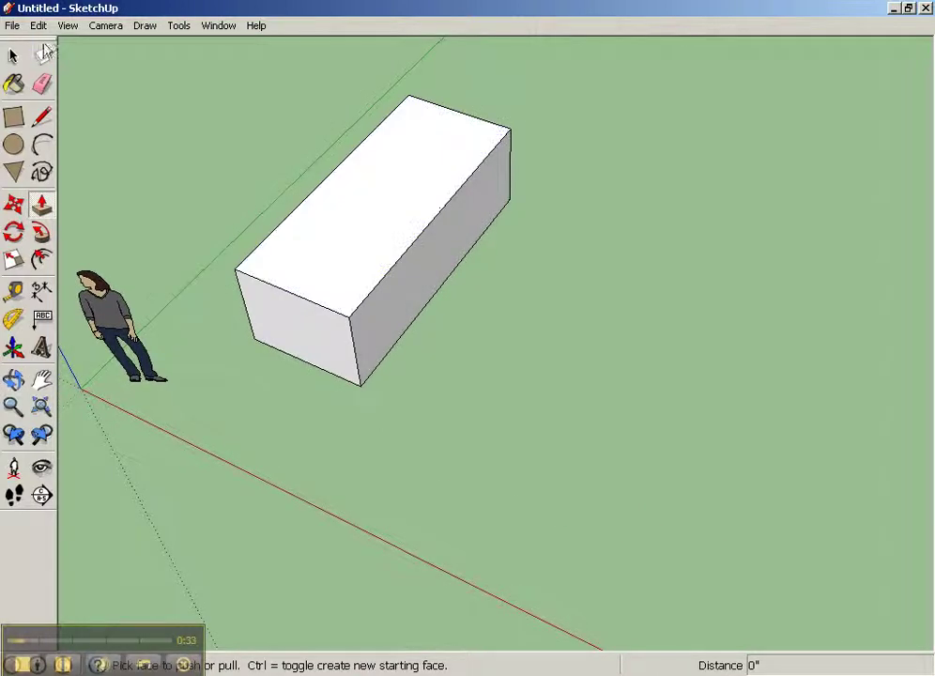
{"action": "left_click", "coordinate": [13, 55]}
{"action": "middle_click_drag", "start_coordinate": [282, 251], "coordinate": [700, 256]}
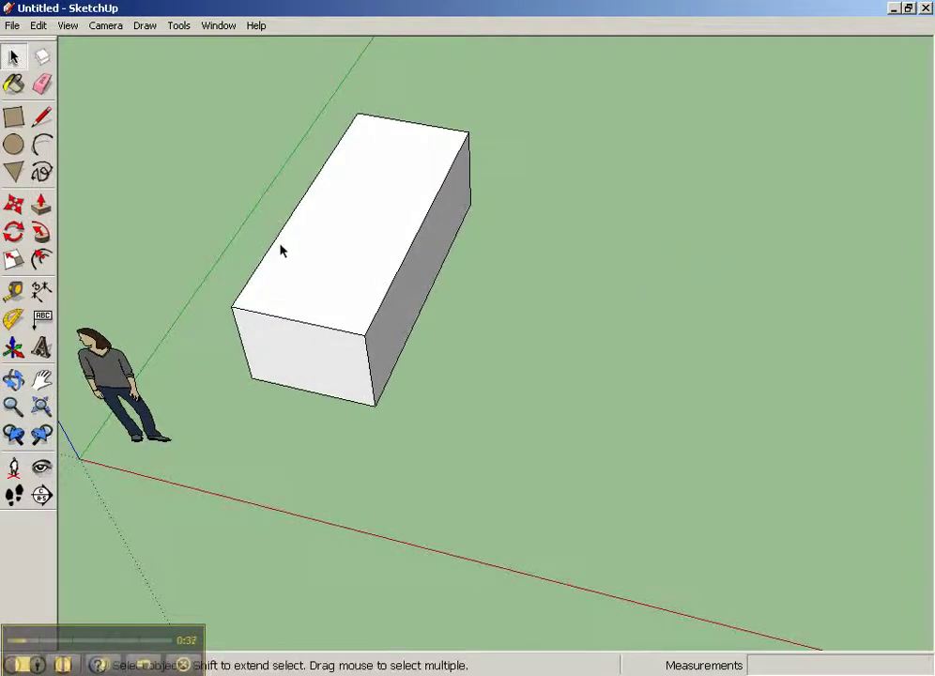
Select the whole box and make it a group
{"action": "triple_click", "coordinate": [356, 270]}
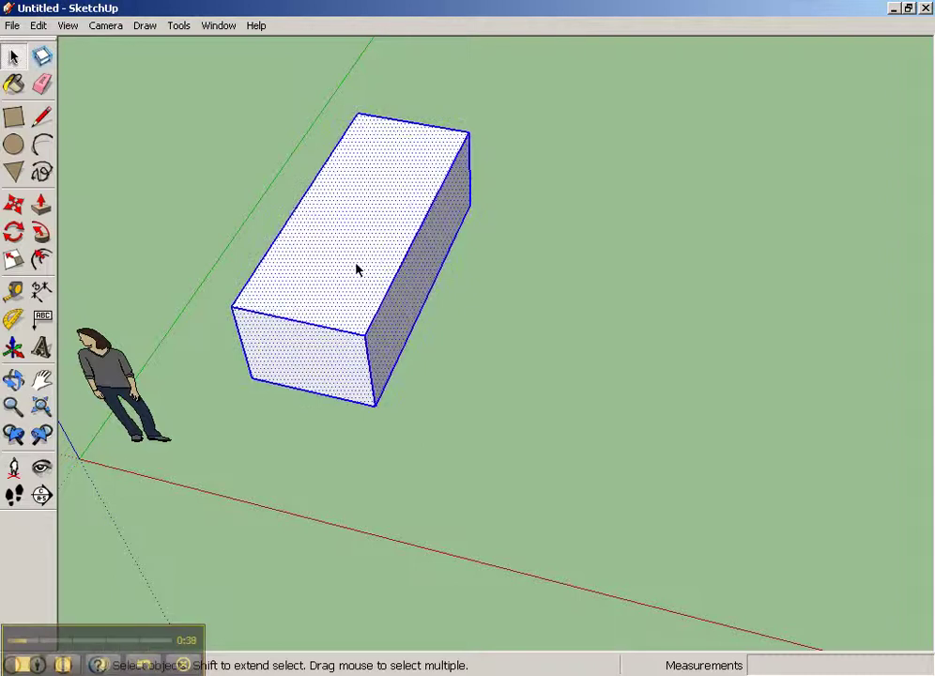
{"action": "right_click", "coordinate": [356, 269]}
{"action": "left_click", "coordinate": [413, 395]}
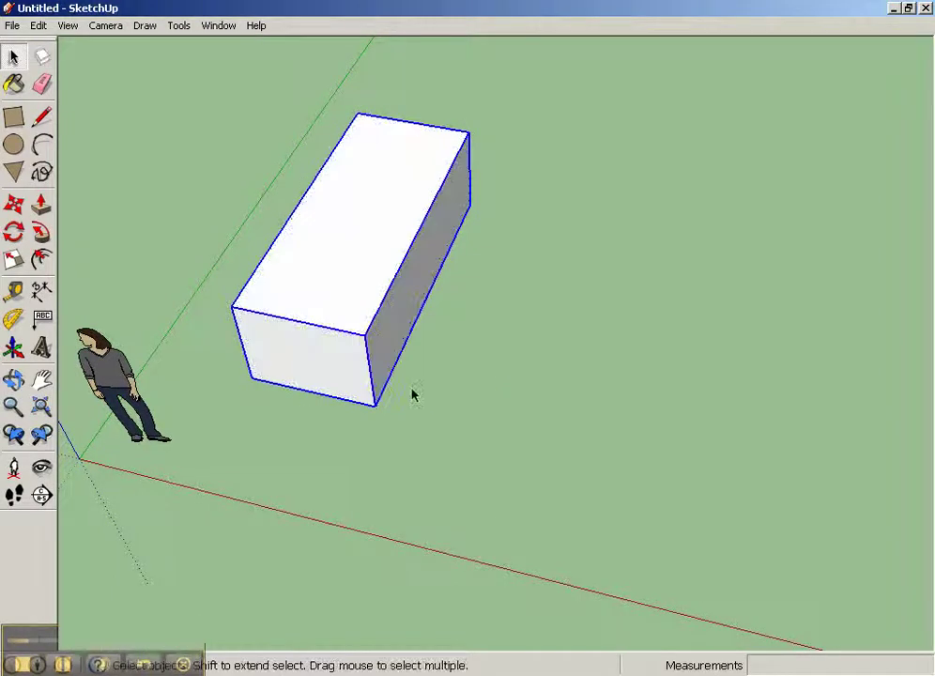
Draw a rectangle across the front of the box top and pull it up 3' 8 3/8"
{"action": "left_click", "coordinate": [13, 116]}
{"action": "left_click", "coordinate": [233, 306]}
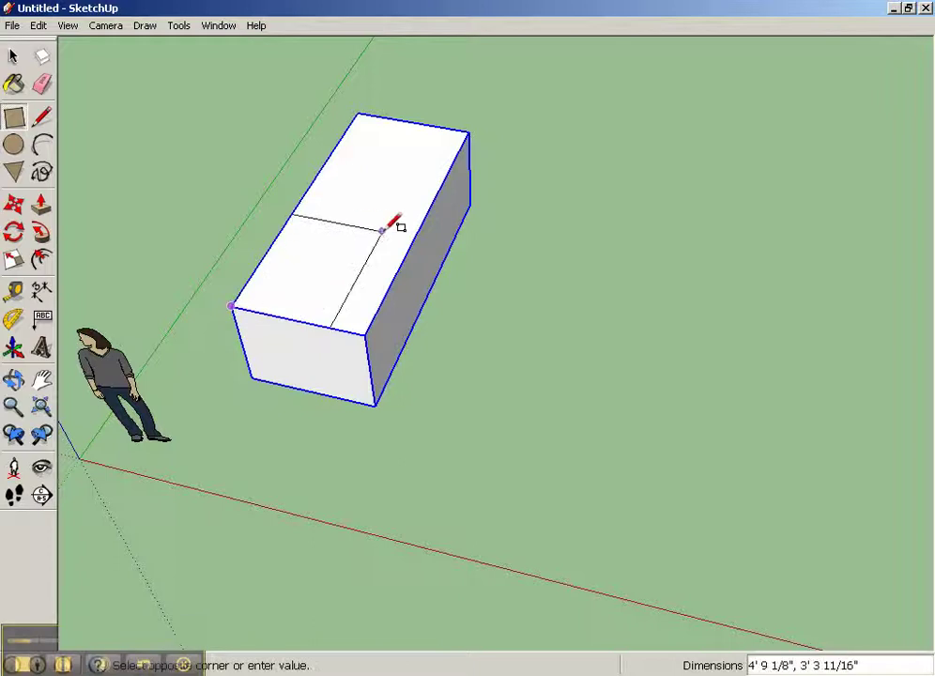
{"action": "left_click", "coordinate": [422, 221]}
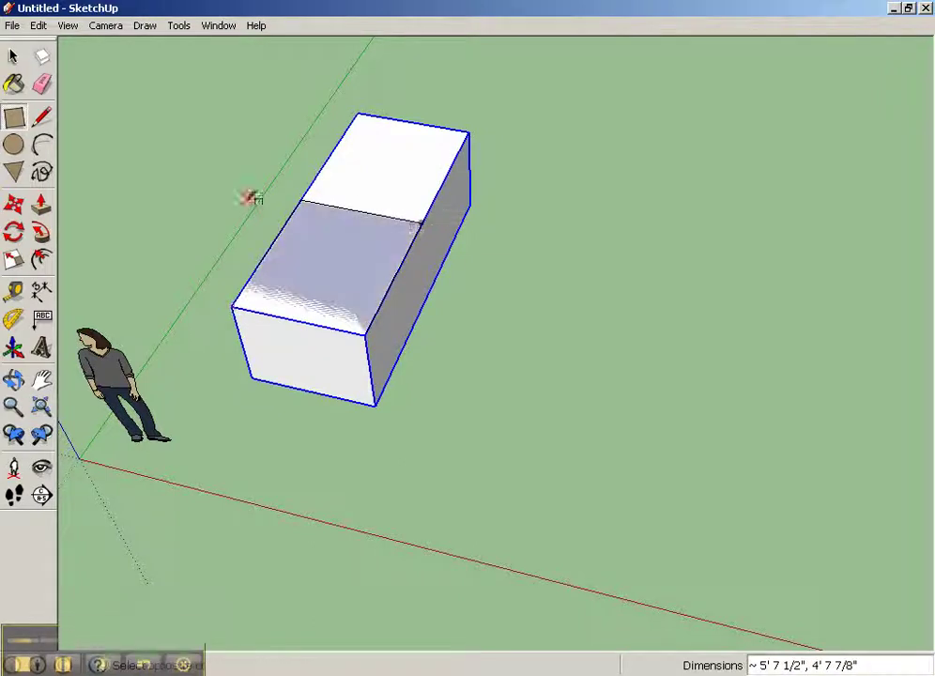
{"action": "left_click", "coordinate": [41, 204]}
{"action": "left_click", "coordinate": [376, 265]}
{"action": "left_click", "coordinate": [334, 235]}
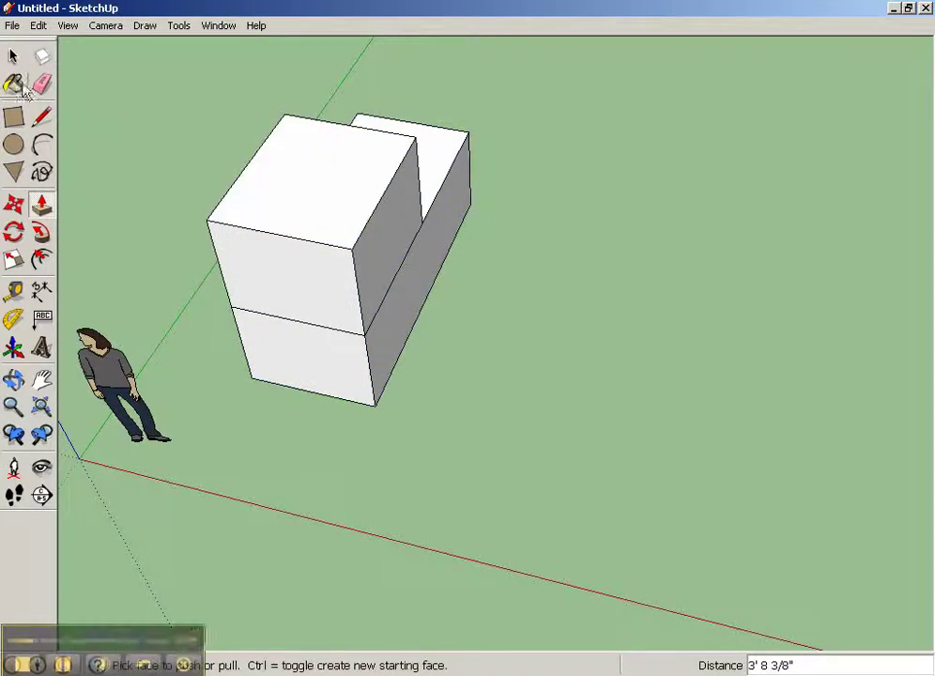
{"action": "middle_click_drag", "start_coordinate": [282, 202], "coordinate": [186, 181]}
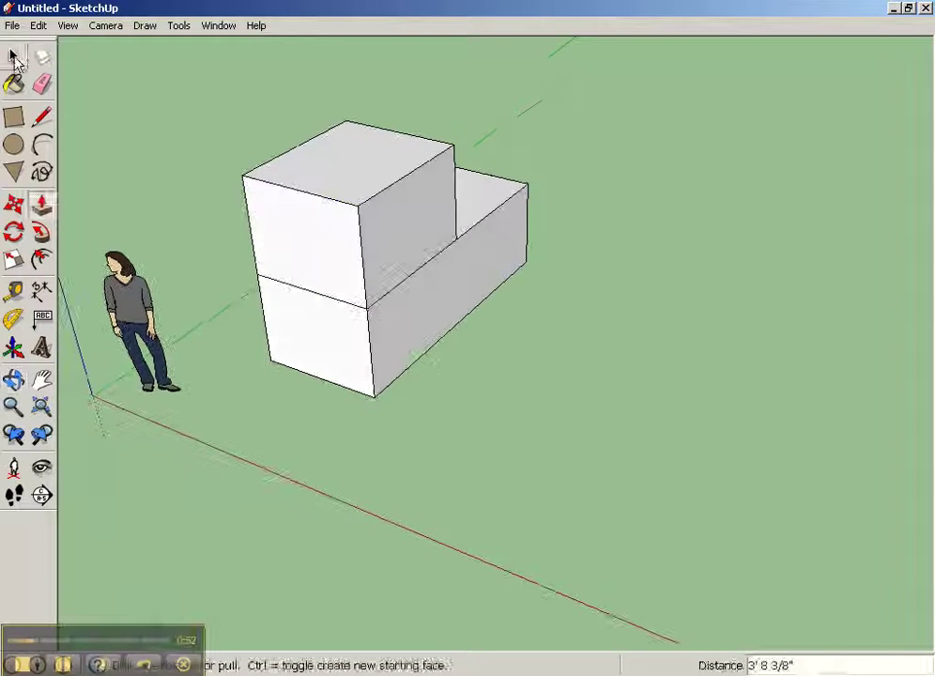
{"action": "left_click", "coordinate": [15, 59]}
{"action": "left_click", "coordinate": [303, 239]}
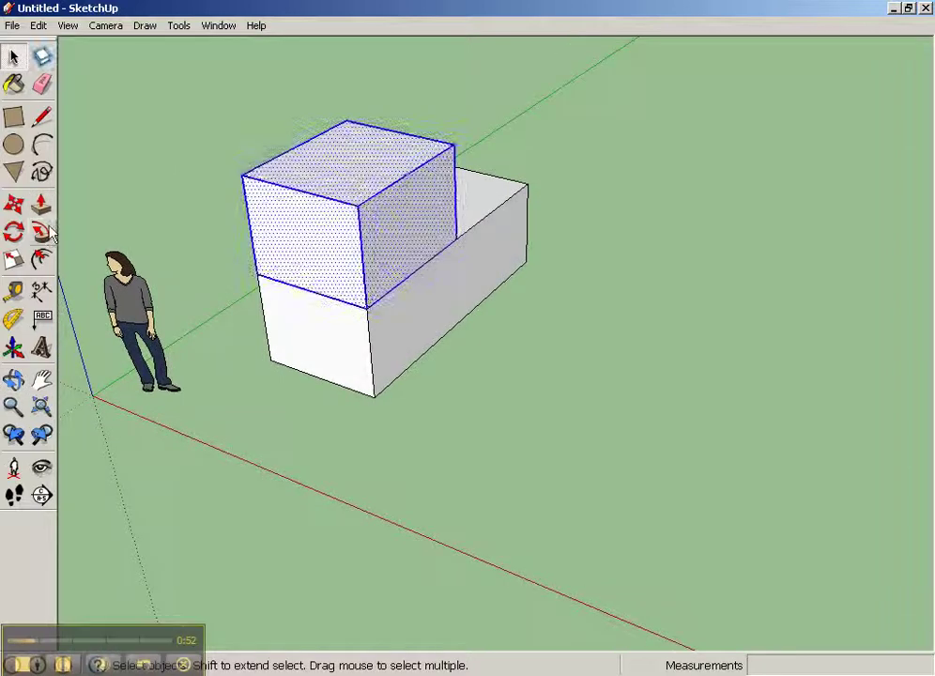
{"action": "left_click", "coordinate": [14, 205]}
{"action": "left_click", "coordinate": [399, 236]}
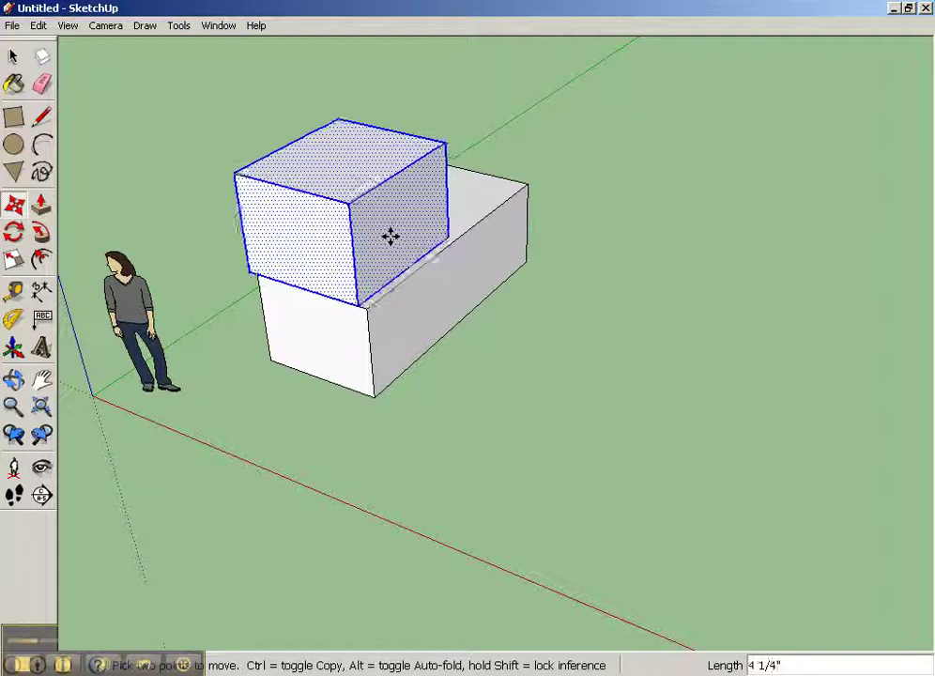
{"action": "left_click", "coordinate": [678, 349]}
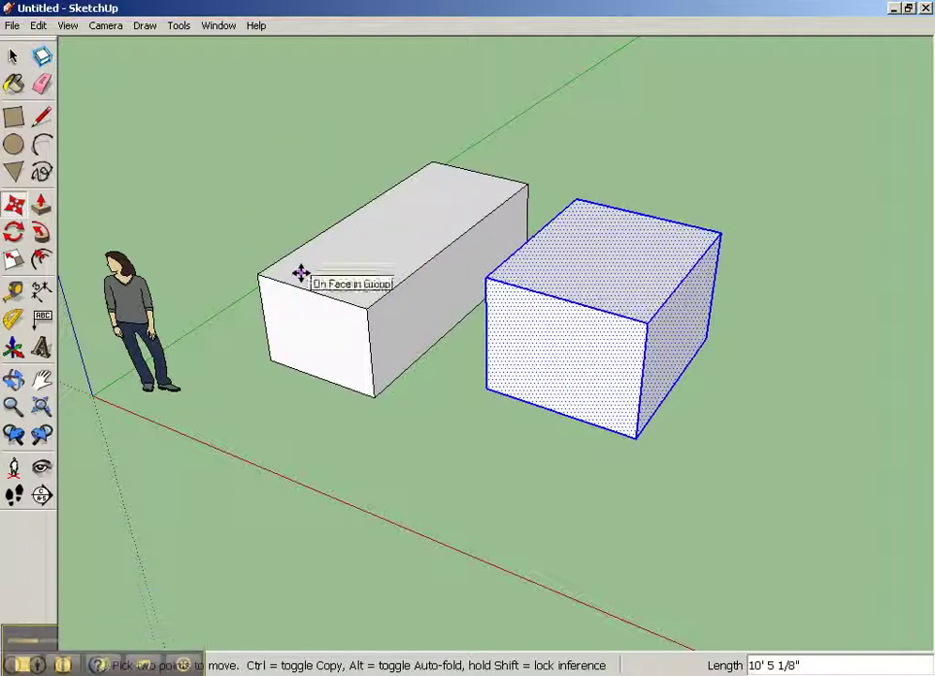
{"action": "key", "text": "ctrl+z"}
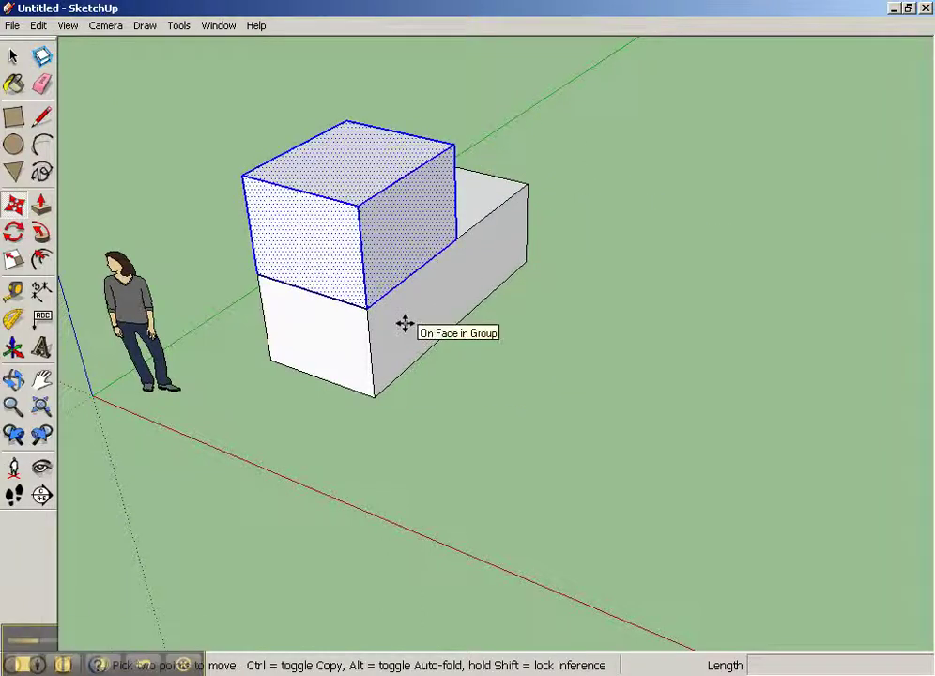
{"action": "left_click", "coordinate": [13, 56]}
{"action": "left_click", "coordinate": [449, 303]}
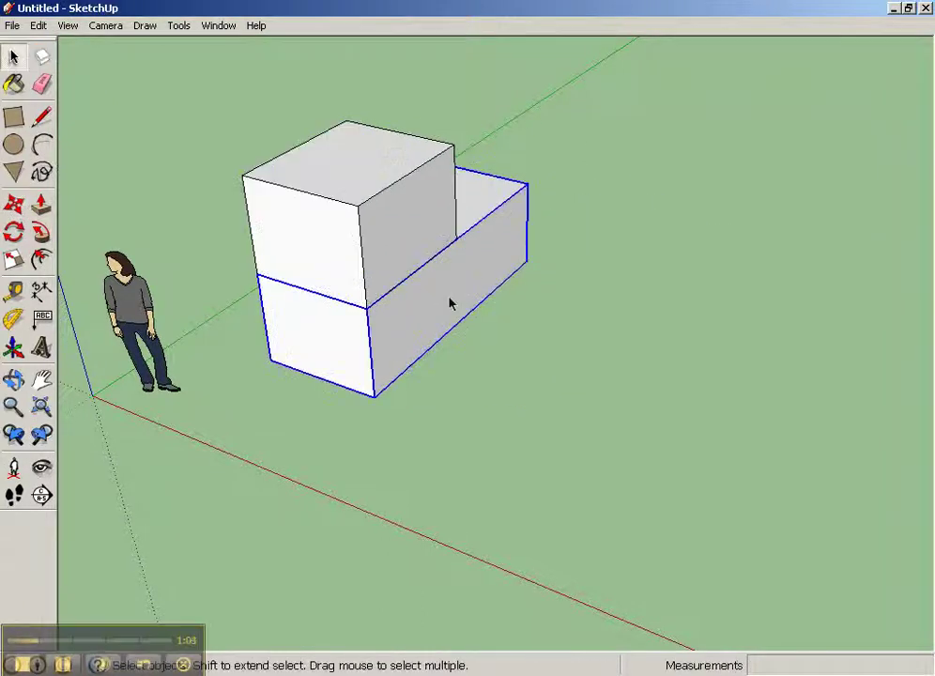
{"action": "middle_click_drag", "start_coordinate": [452, 297], "coordinate": [394, 216]}
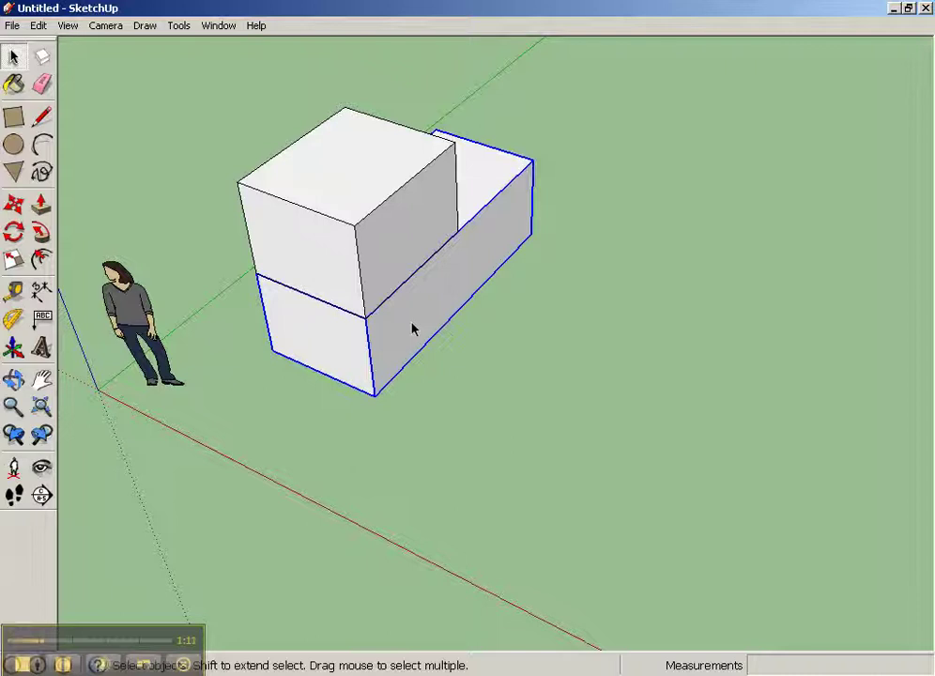
Copy the lower box with Move plus Ctrl to the ground right of the stack
{"action": "key", "text": "m"}
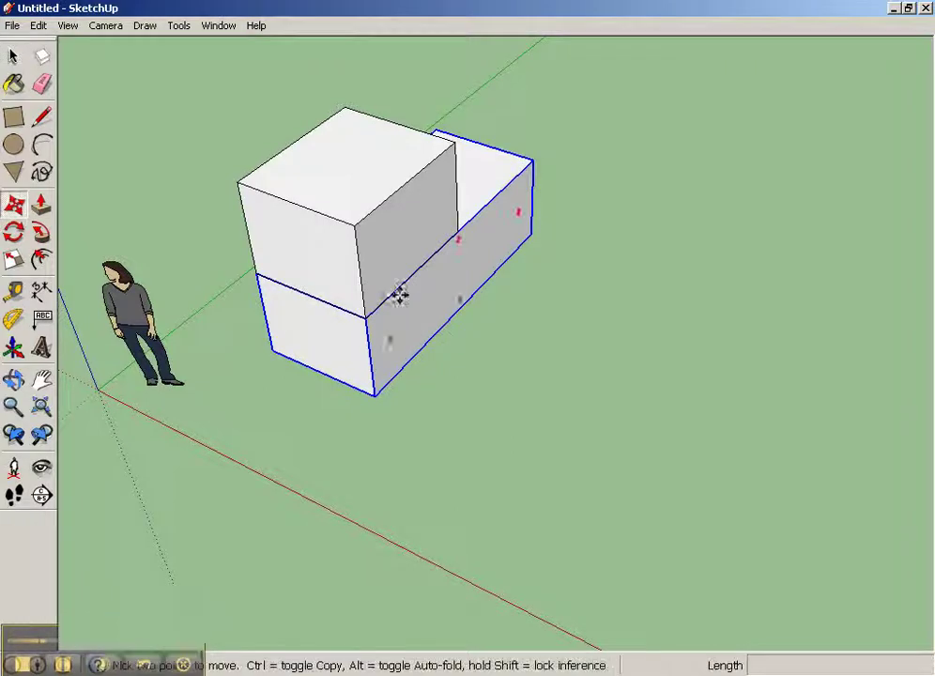
{"action": "left_click", "coordinate": [324, 330]}
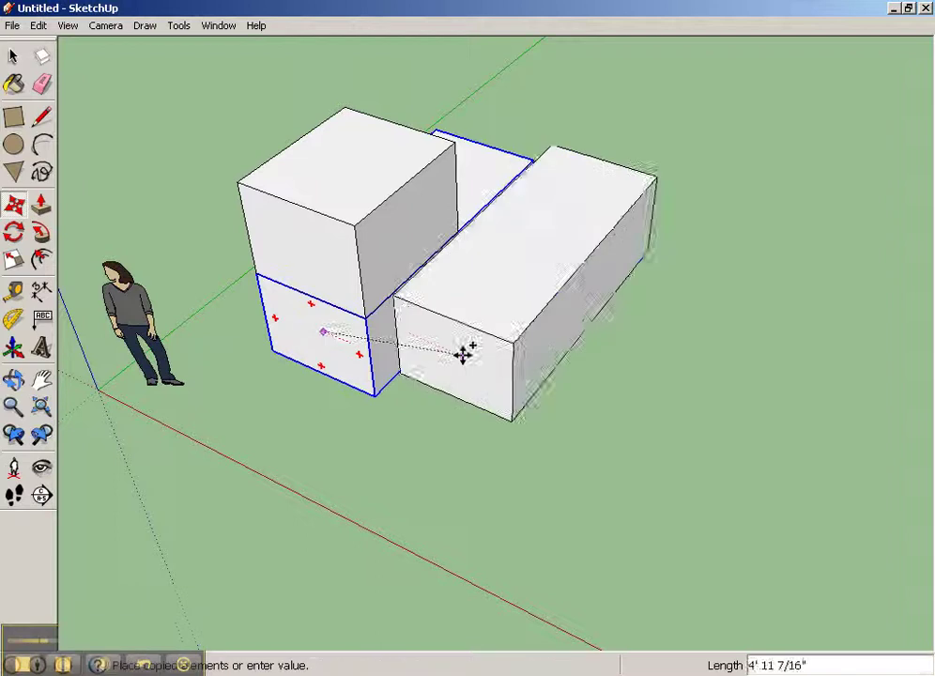
{"action": "left_click", "coordinate": [507, 411]}
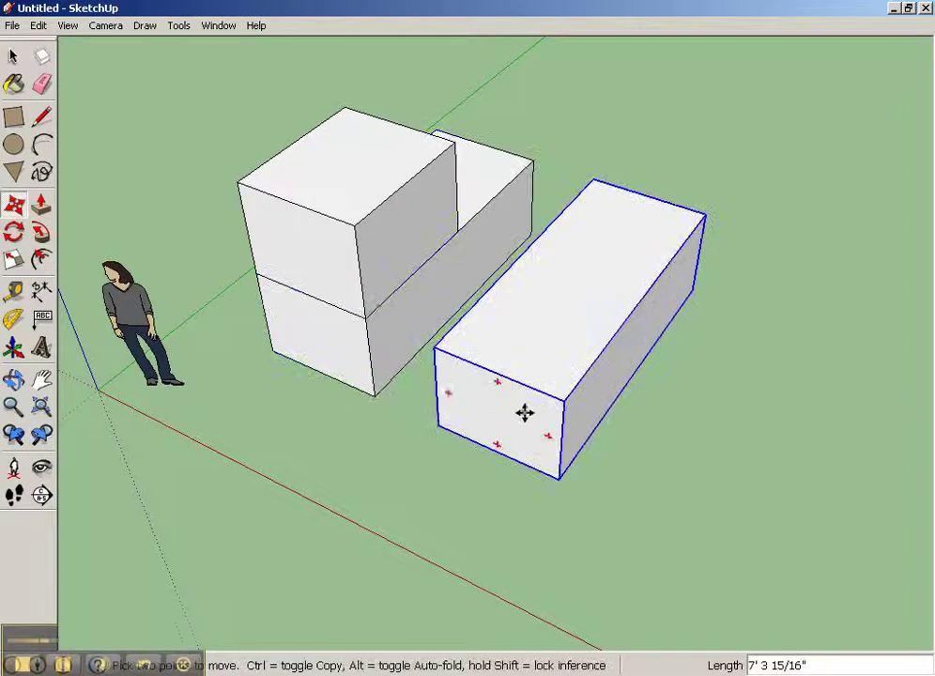
Check the copy's context menu, then select the copied box and the upper block
{"action": "right_click", "coordinate": [528, 370]}
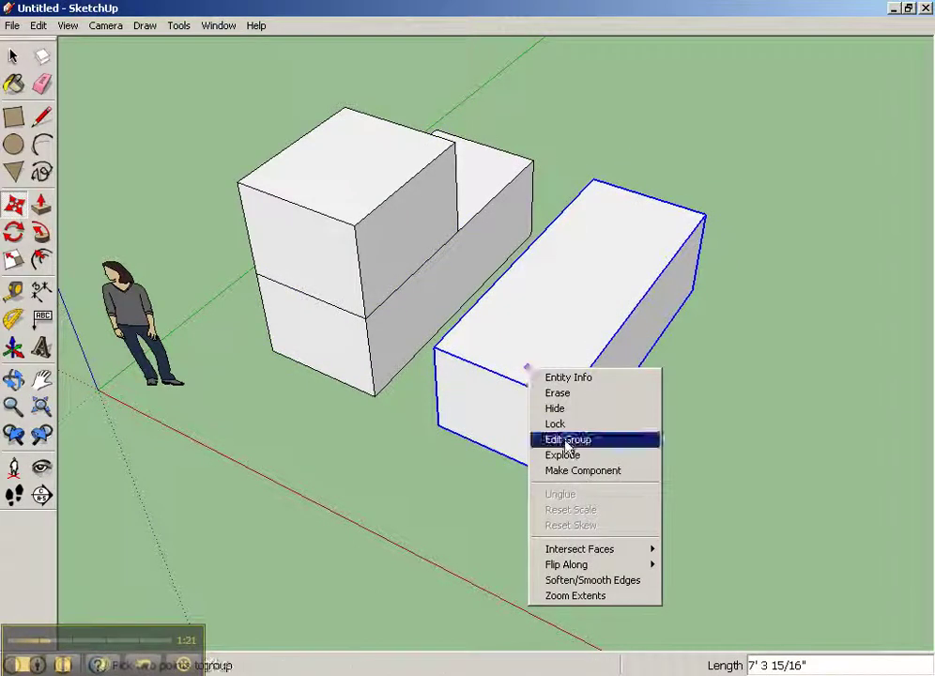
{"action": "left_click", "coordinate": [598, 467]}
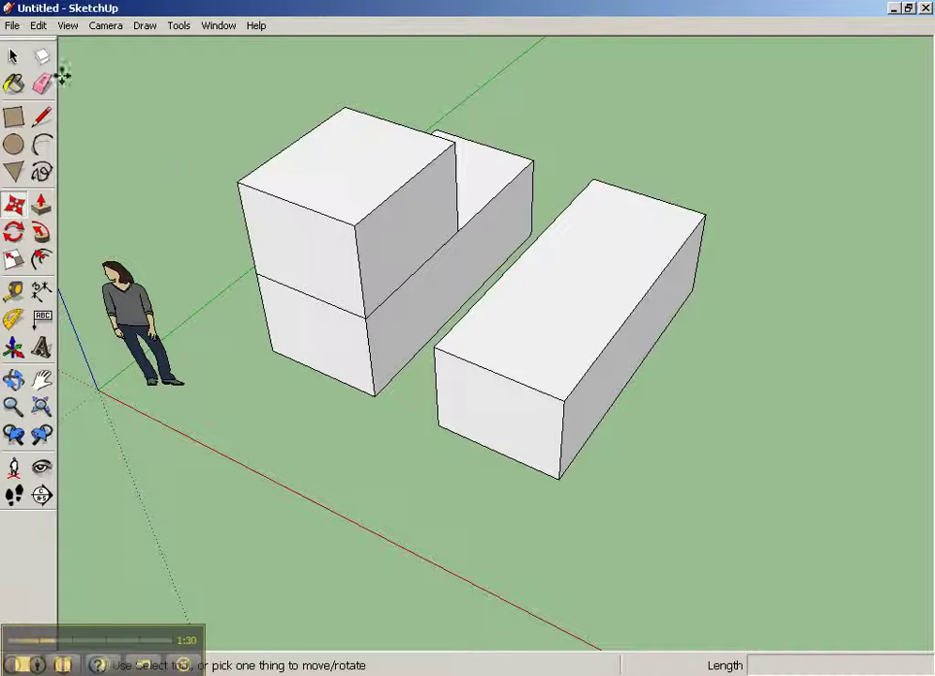
{"action": "left_click", "coordinate": [13, 56]}
{"action": "left_click", "coordinate": [498, 417]}
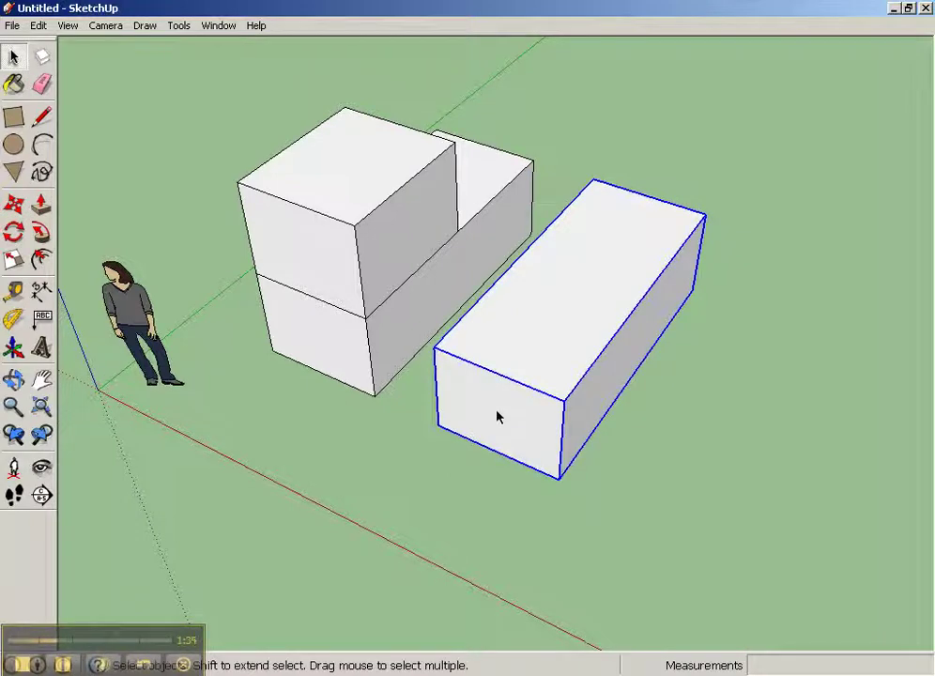
{"action": "left_click", "coordinate": [334, 183]}
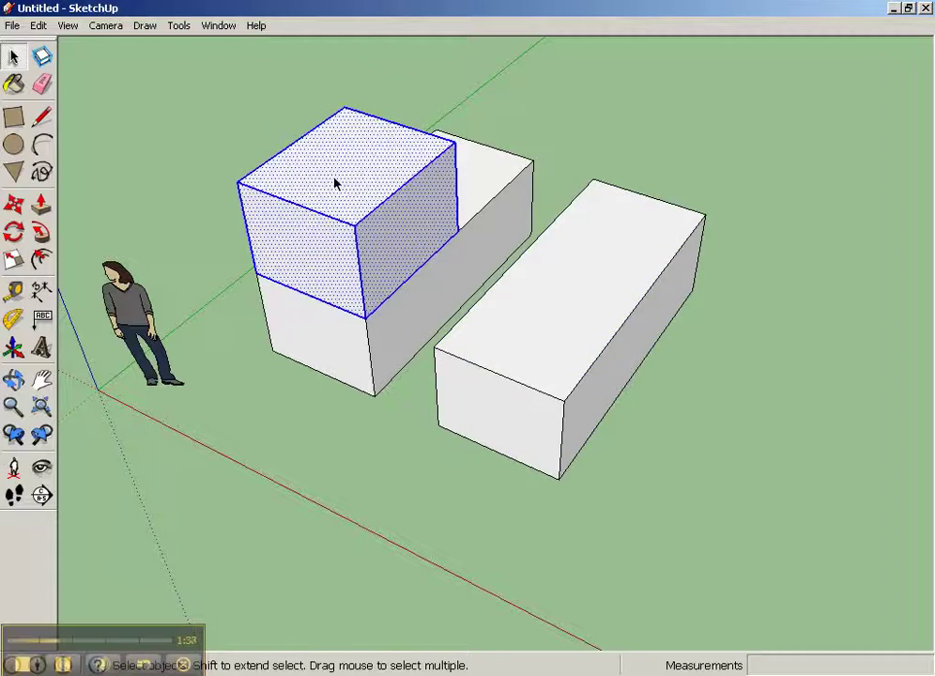
Start making the upper block a component and name it 'small box'
{"action": "middle_click_drag", "start_coordinate": [338, 195], "coordinate": [315, 194]}
{"action": "right_click", "coordinate": [368, 234]}
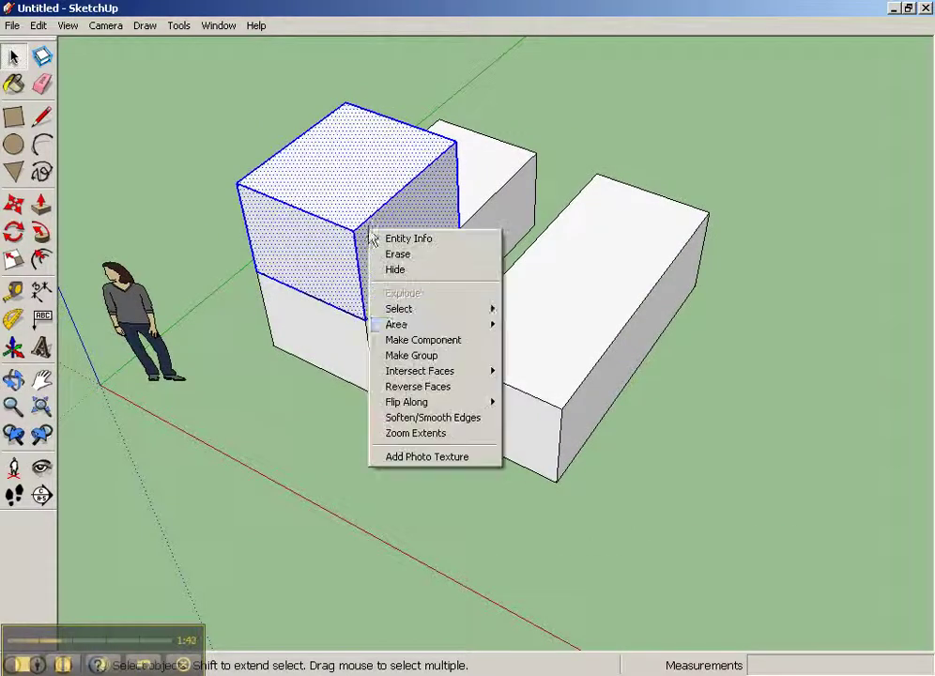
{"action": "left_click", "coordinate": [447, 349]}
{"action": "left_click_drag", "start_coordinate": [474, 222], "coordinate": [555, 217]}
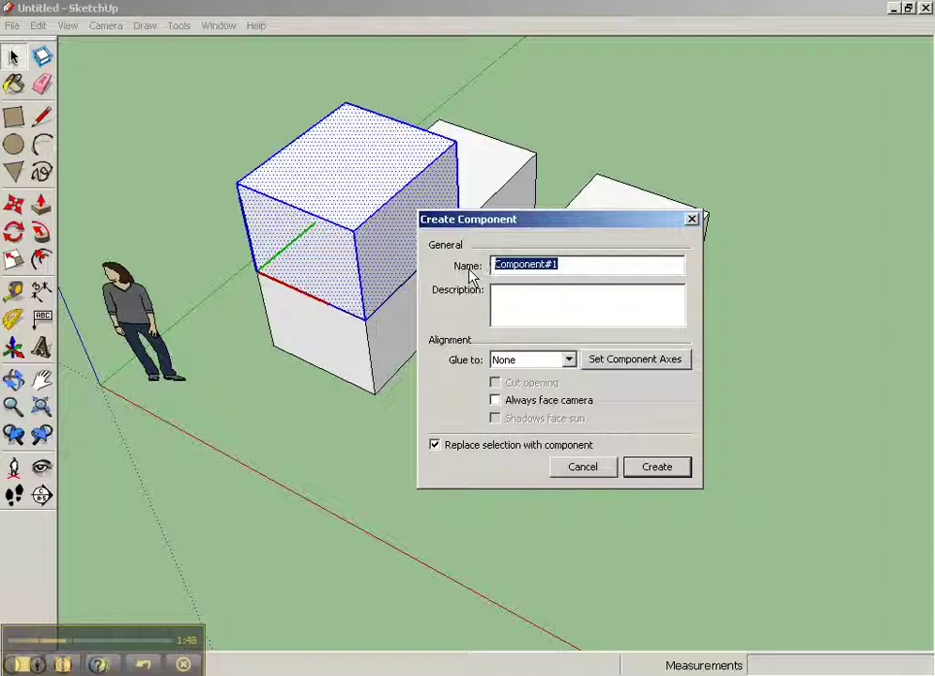
{"action": "type", "text": "small box"}
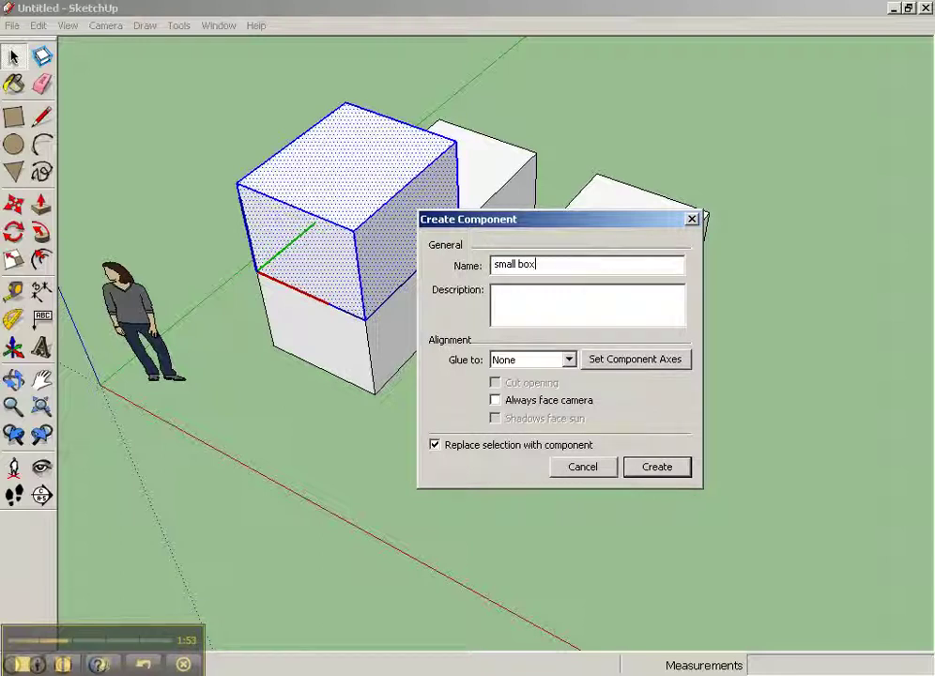
Set the component axes at the box's front corner and keep gluing at None
{"action": "left_click", "coordinate": [631, 362]}
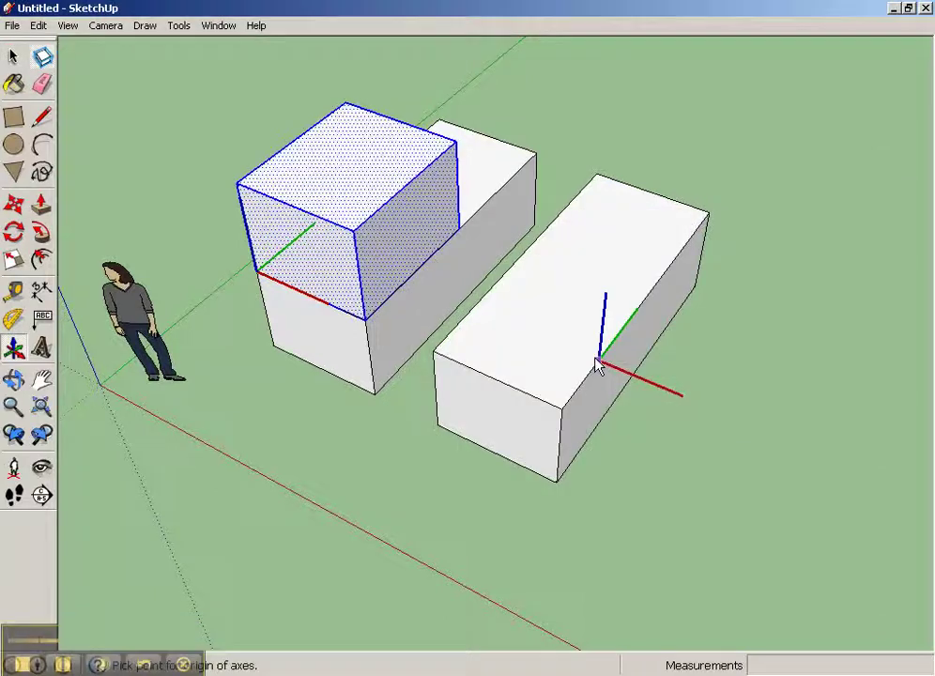
{"action": "left_click", "coordinate": [256, 272]}
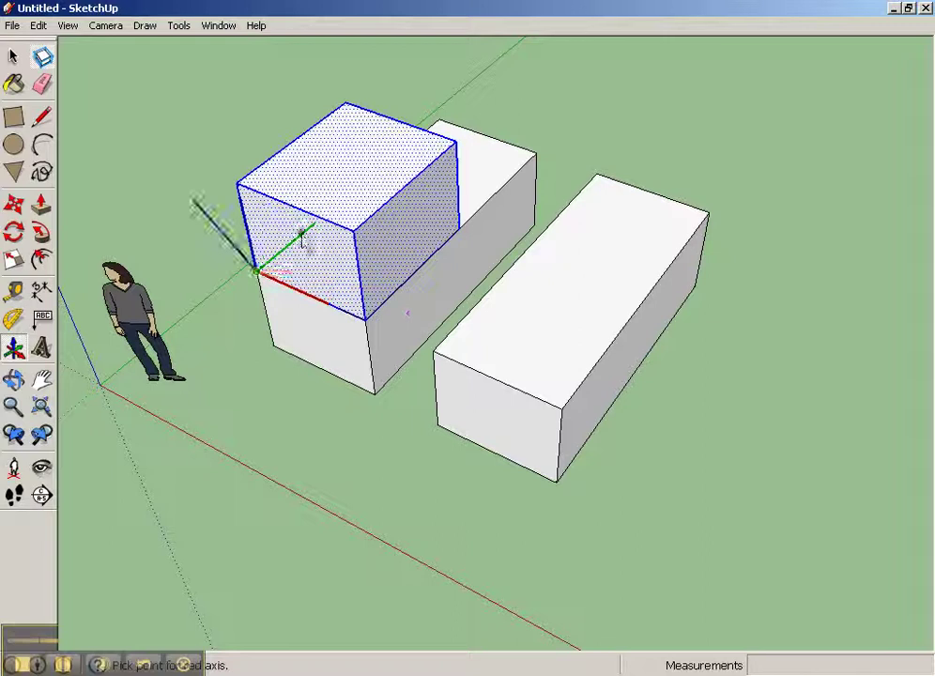
{"action": "left_click", "coordinate": [369, 266]}
{"action": "left_click", "coordinate": [363, 338]}
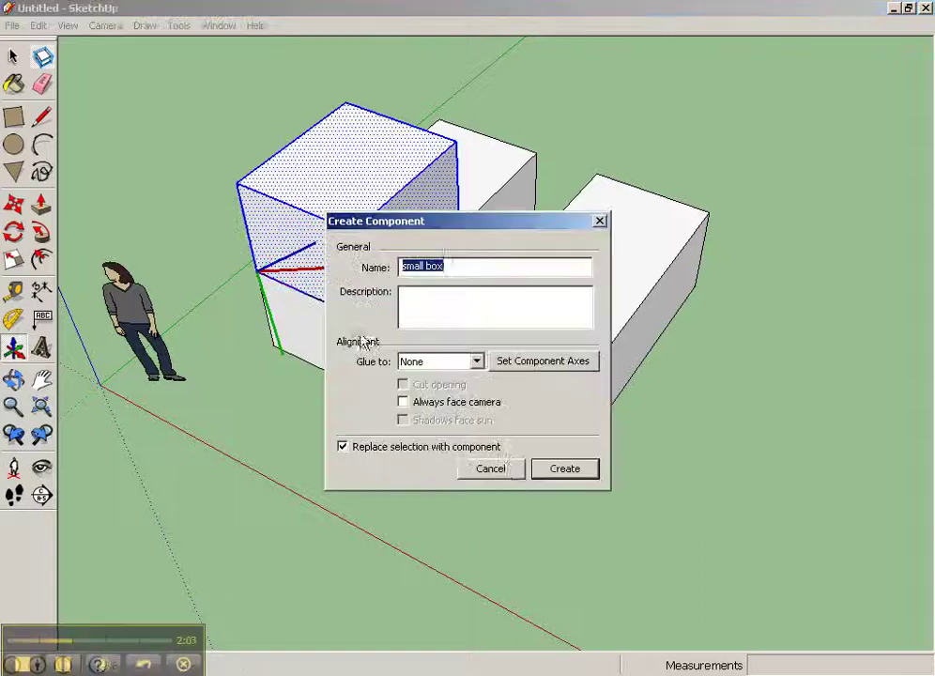
{"action": "left_click", "coordinate": [470, 363]}
{"action": "left_click", "coordinate": [436, 376]}
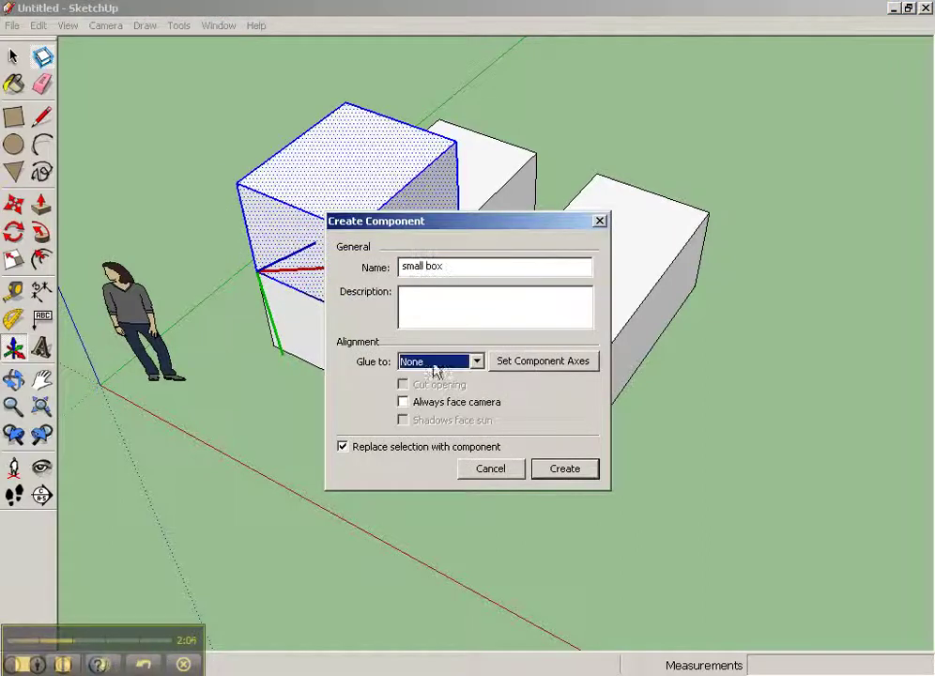
Redefine the axes at the front corner along the lower edge and create the component
{"action": "left_click", "coordinate": [529, 364]}
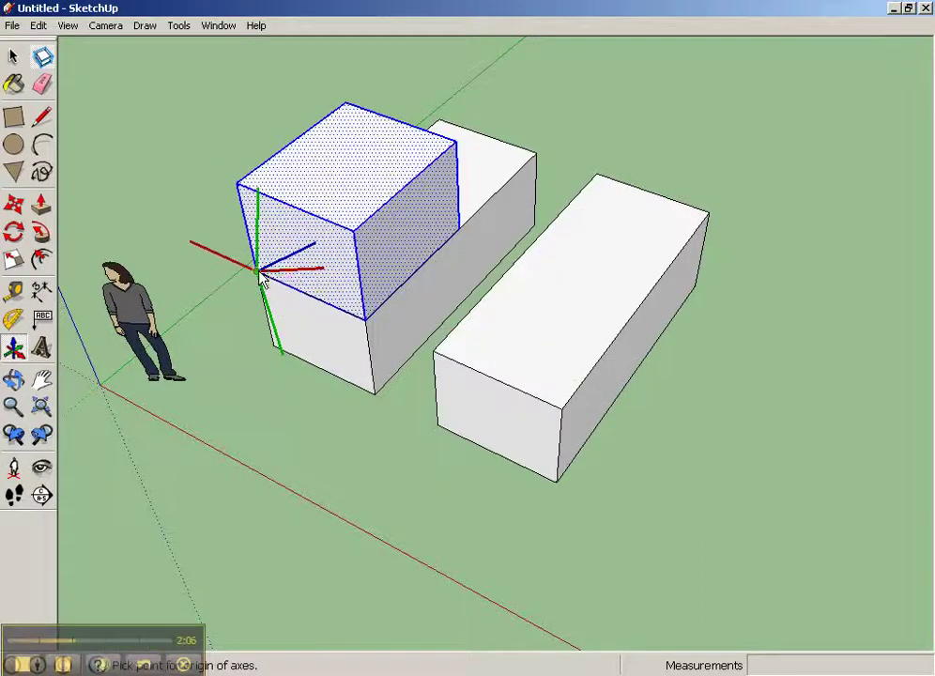
{"action": "left_click", "coordinate": [257, 273]}
{"action": "left_click", "coordinate": [310, 295]}
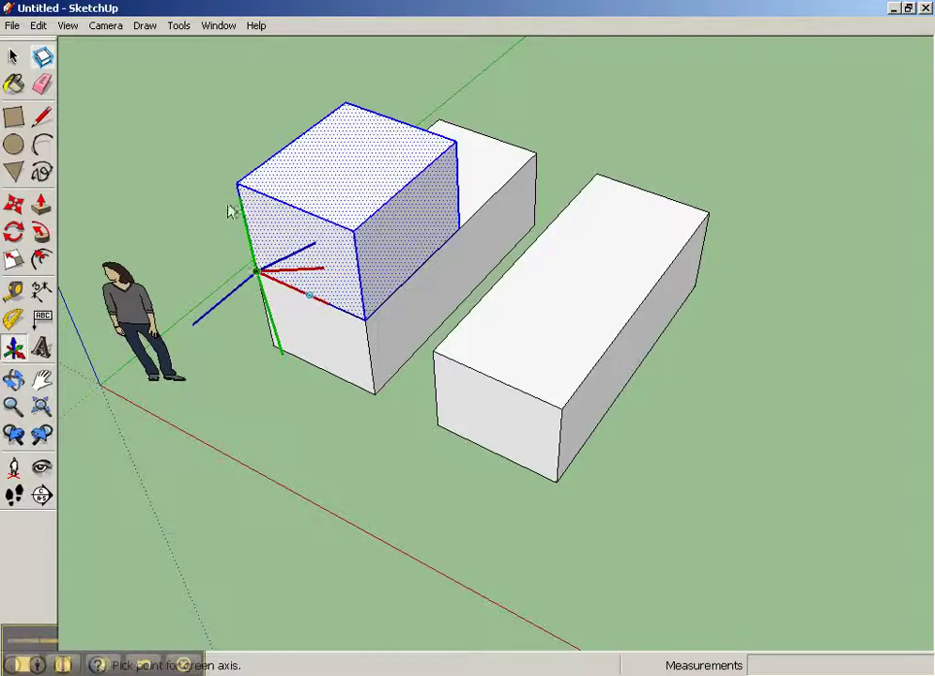
{"action": "left_click", "coordinate": [271, 225]}
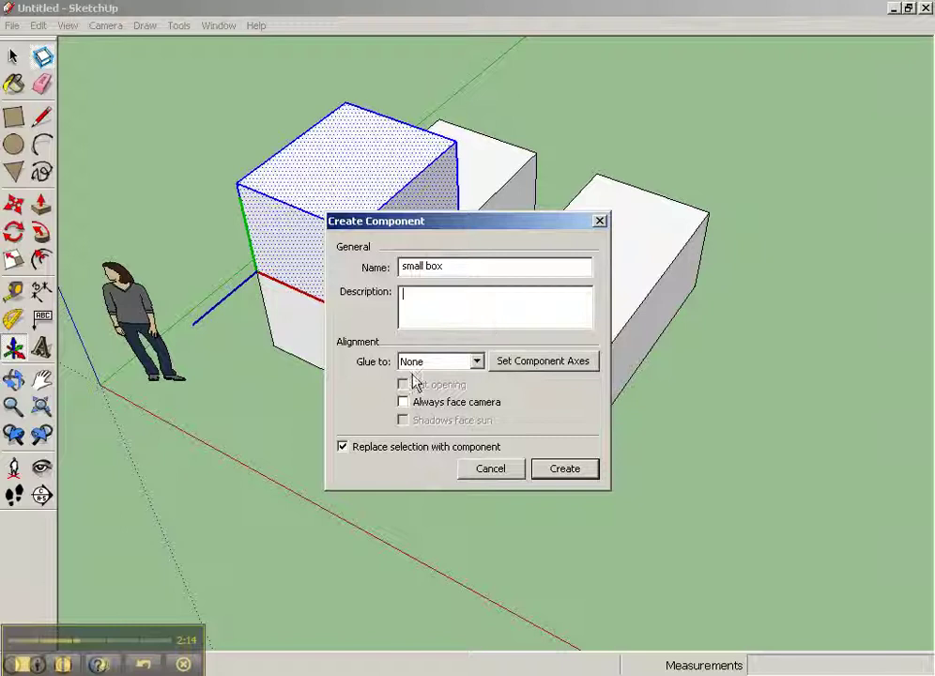
{"action": "left_click", "coordinate": [587, 475]}
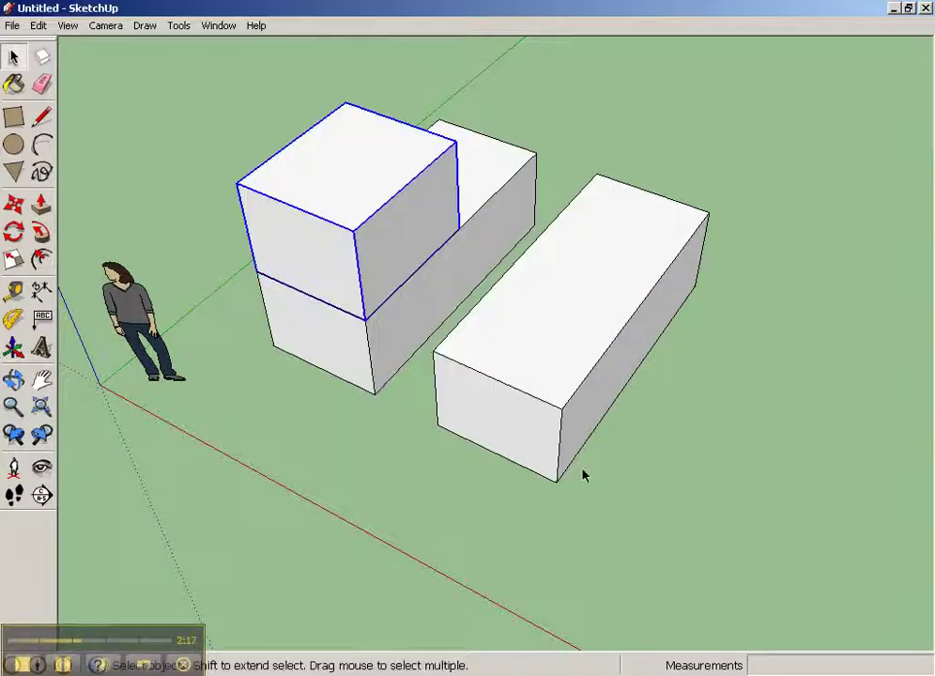
Select the long box on the right and open Window > Components
{"action": "left_click", "coordinate": [507, 324]}
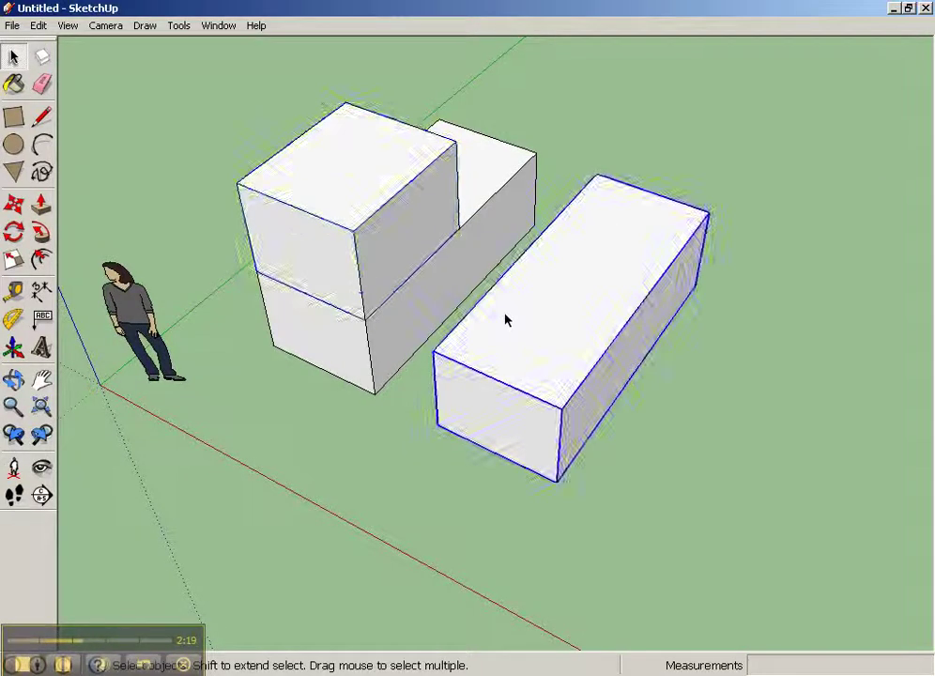
{"action": "left_click", "coordinate": [372, 236]}
{"action": "left_click", "coordinate": [601, 327]}
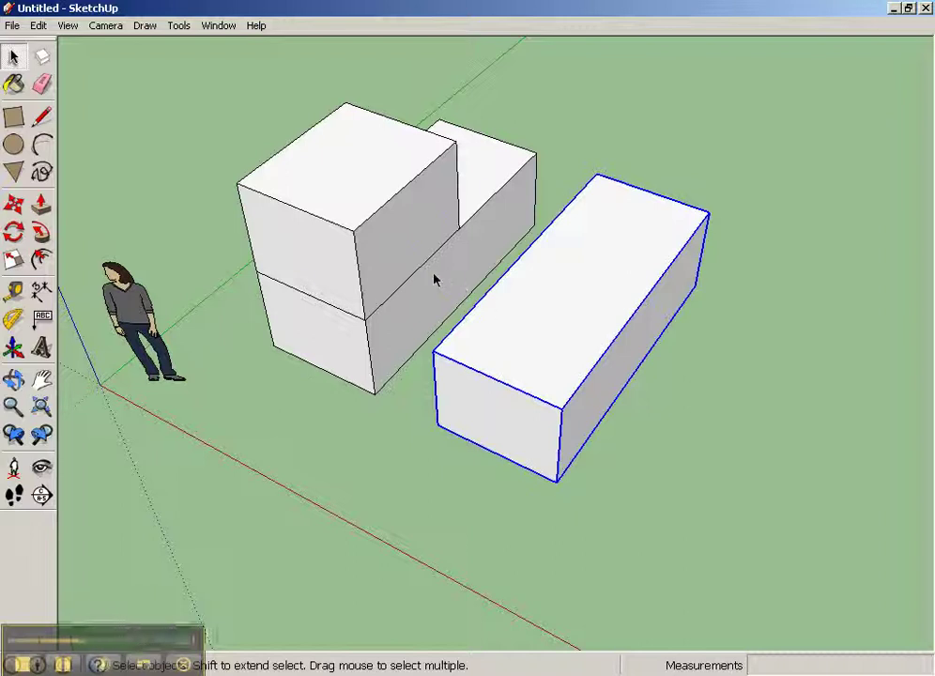
{"action": "left_click", "coordinate": [434, 278]}
{"action": "left_click", "coordinate": [646, 328], "text": "shift"}
{"action": "left_click", "coordinate": [452, 299]}
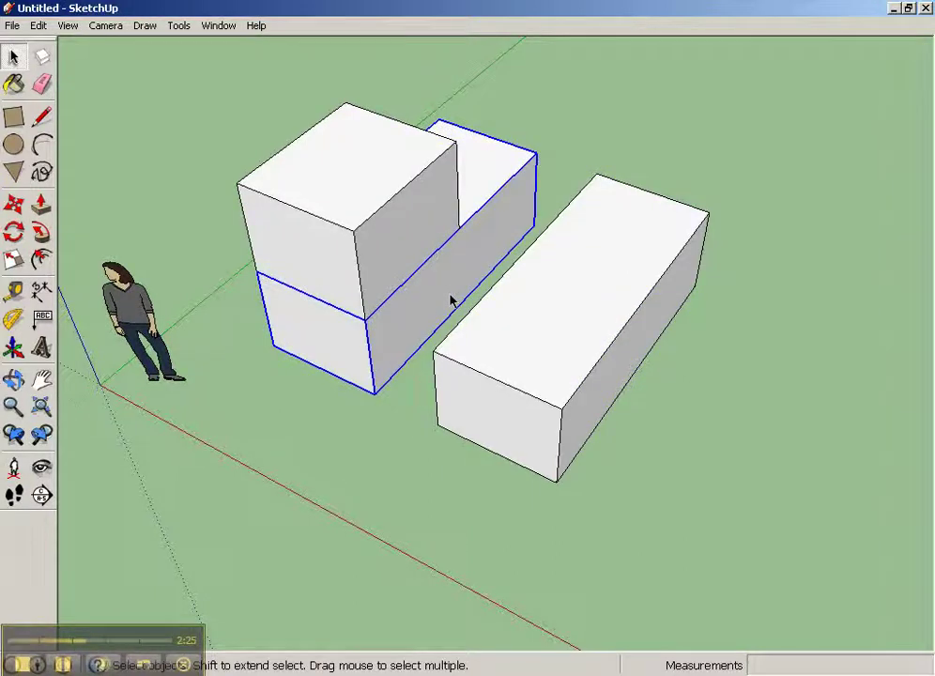
{"action": "left_click", "coordinate": [606, 343]}
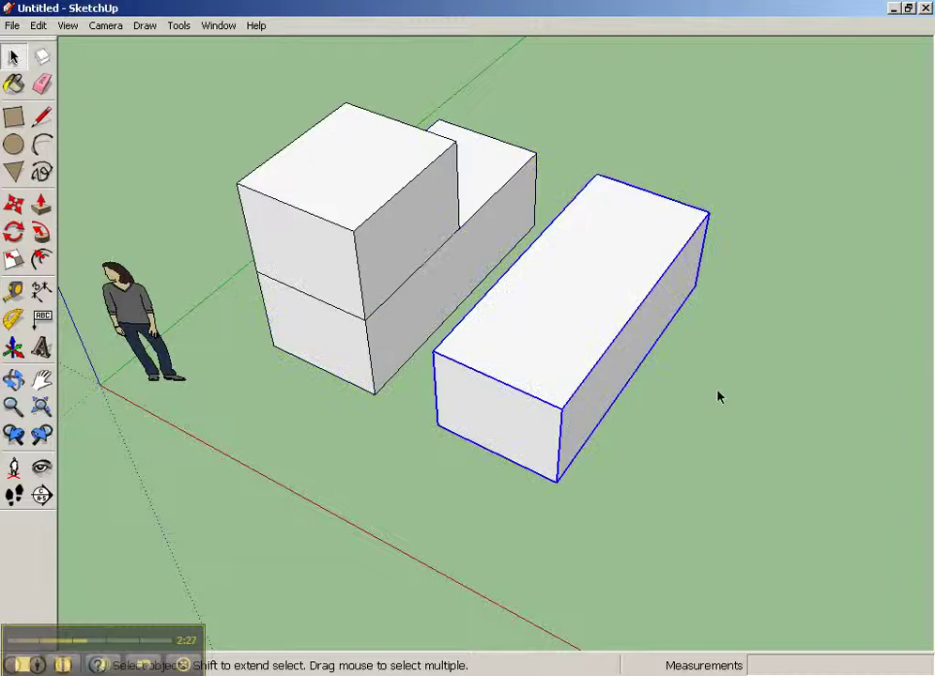
{"action": "left_click", "coordinate": [237, 25]}
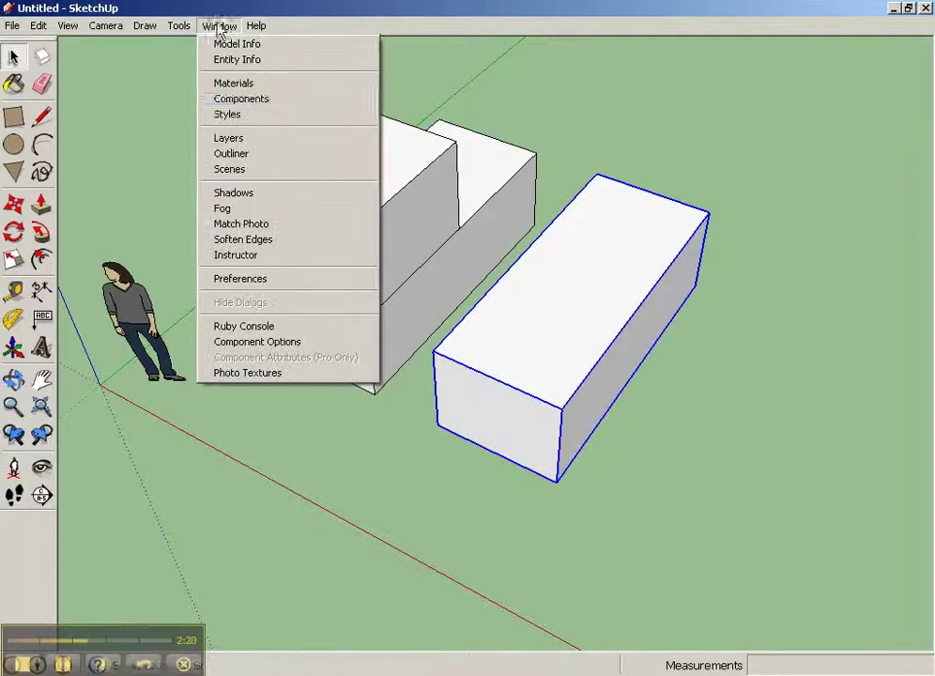
{"action": "left_click", "coordinate": [244, 99]}
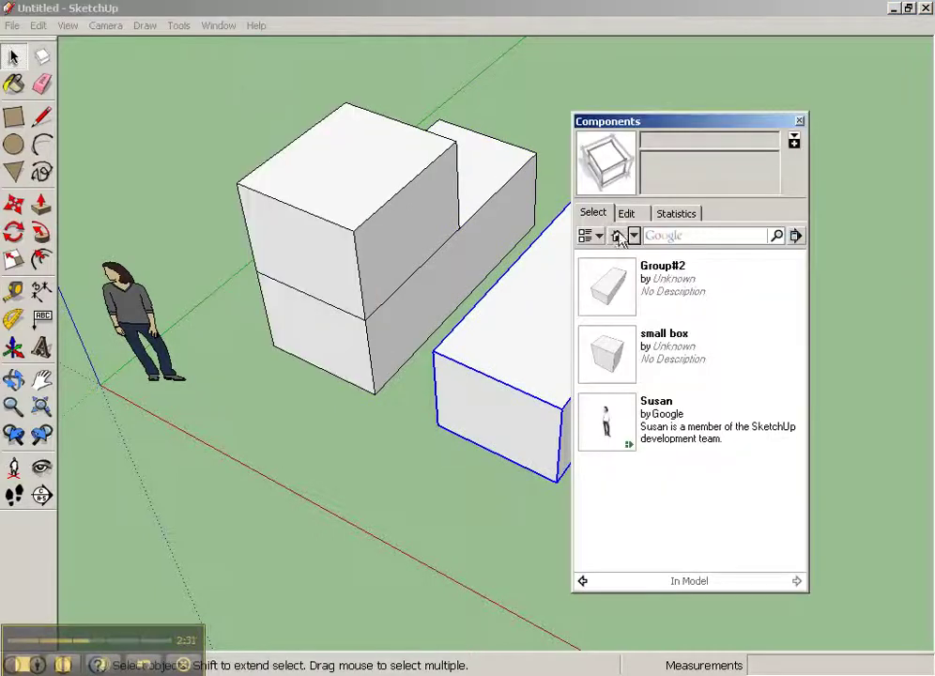
Show In Model components and place a second Susan figure beside the first
{"action": "left_click", "coordinate": [635, 236]}
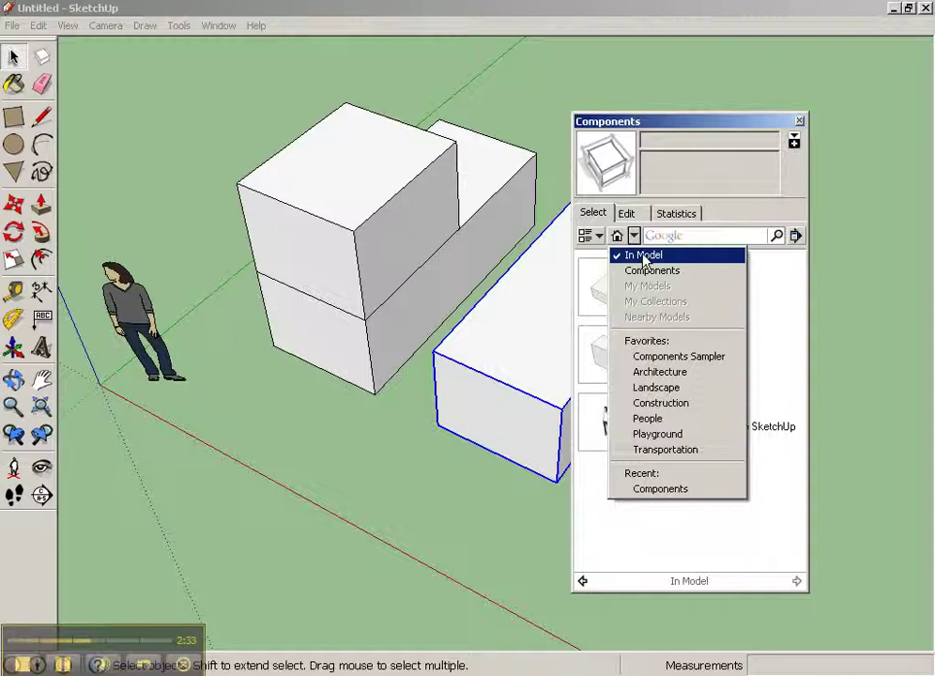
{"action": "left_click", "coordinate": [632, 255]}
{"action": "left_click", "coordinate": [607, 284]}
{"action": "left_click", "coordinate": [618, 341]}
{"action": "left_click", "coordinate": [618, 425]}
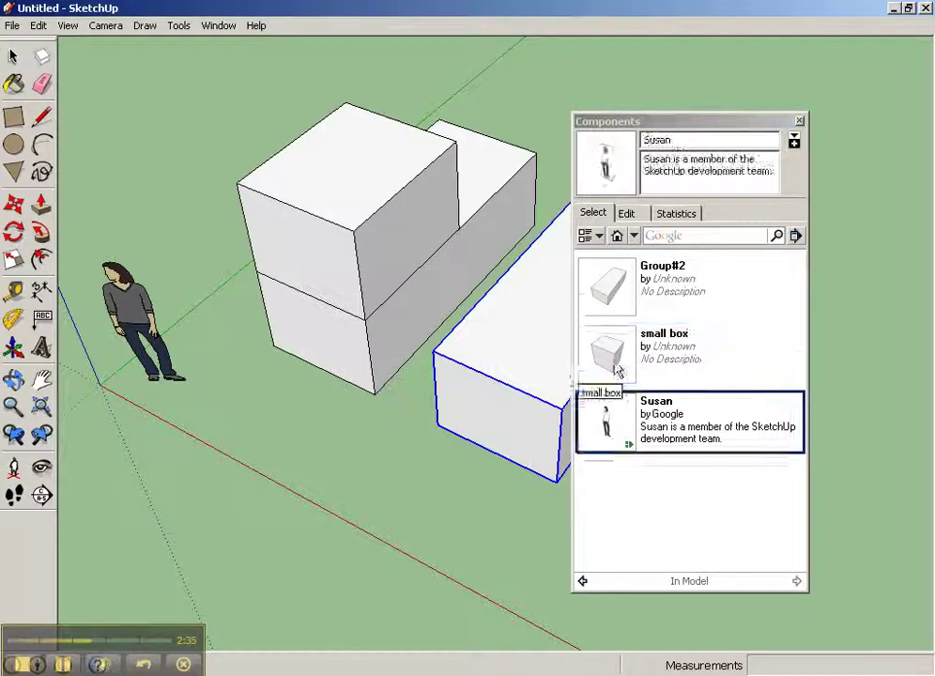
{"action": "left_click", "coordinate": [612, 359]}
{"action": "left_click", "coordinate": [618, 298]}
{"action": "left_click", "coordinate": [613, 424]}
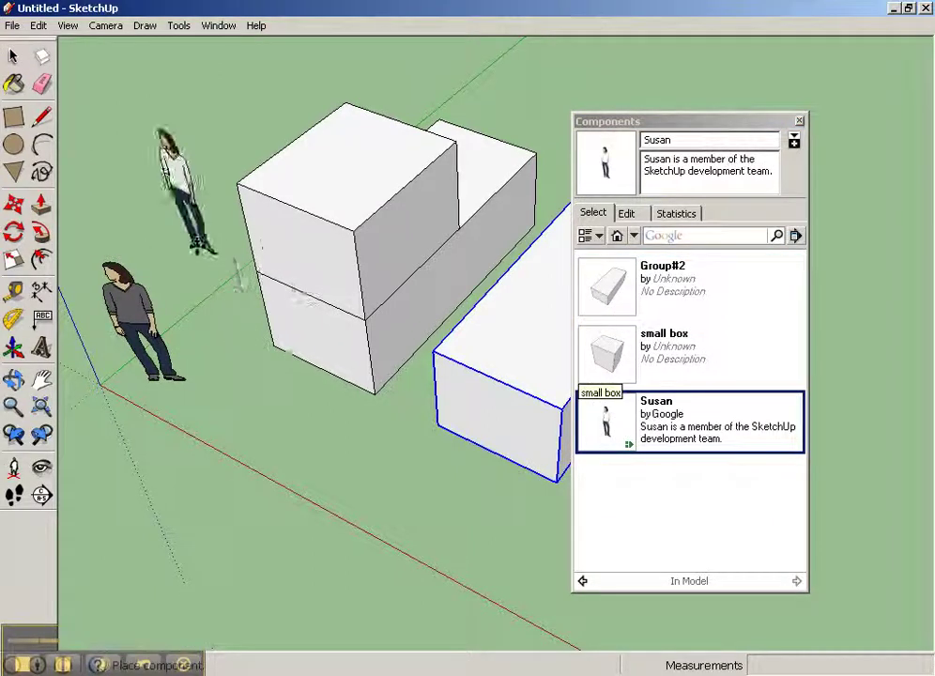
{"action": "left_click", "coordinate": [174, 269]}
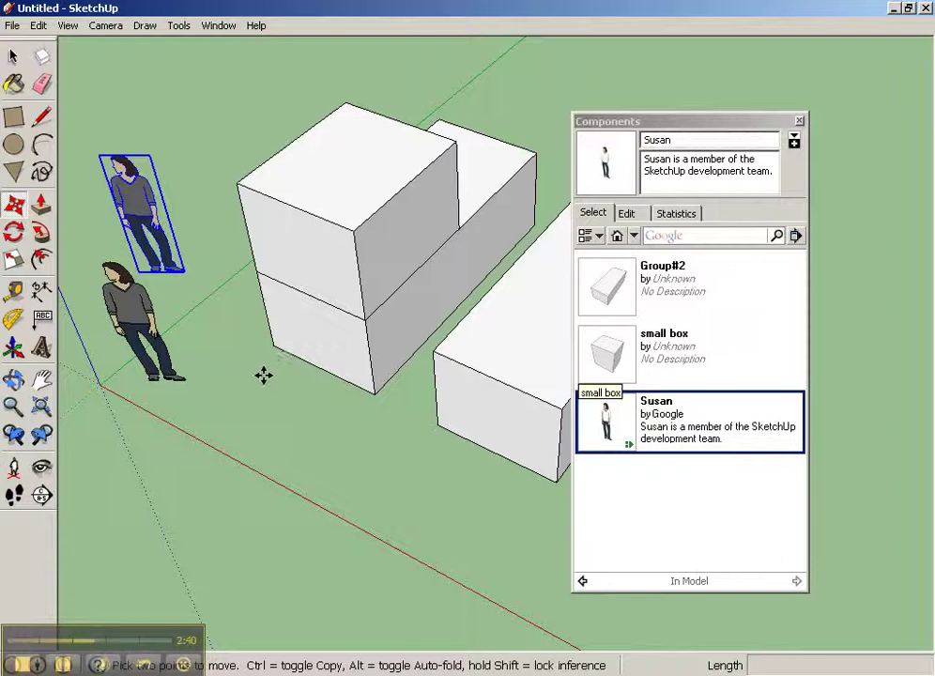
{"action": "middle_click_drag", "start_coordinate": [264, 375], "coordinate": [239, 528]}
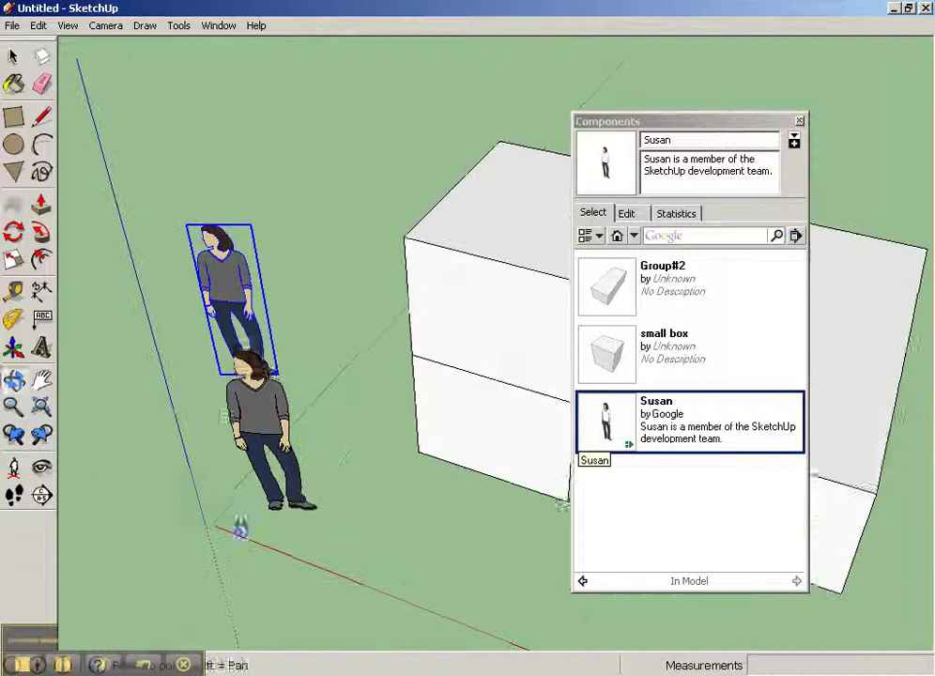
Open Group#2's component properties and toggle Always face camera
{"action": "left_click", "coordinate": [605, 315]}
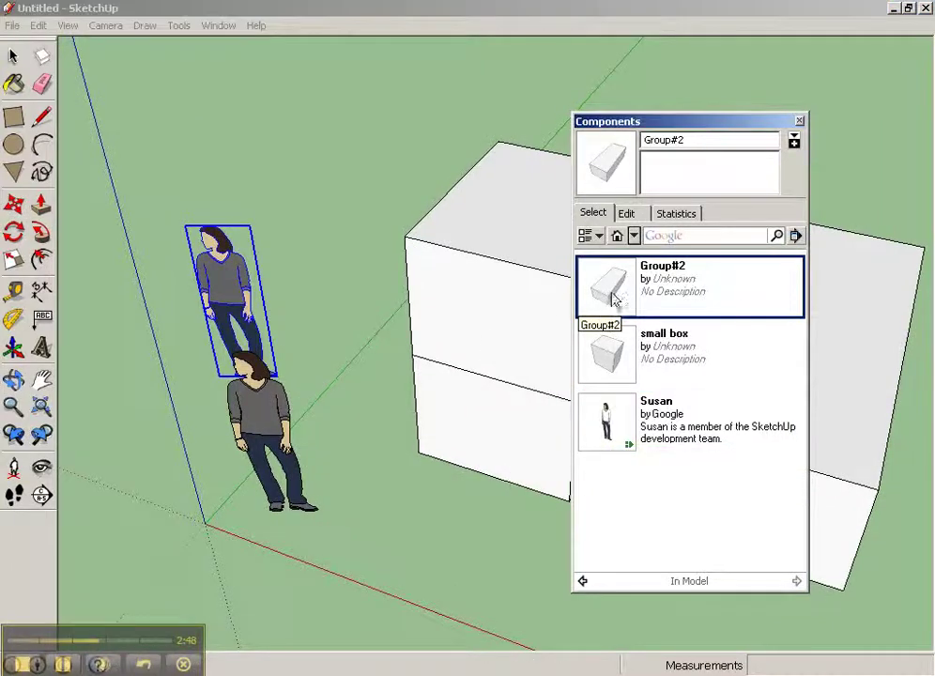
{"action": "right_click", "coordinate": [613, 299]}
{"action": "left_click", "coordinate": [639, 305]}
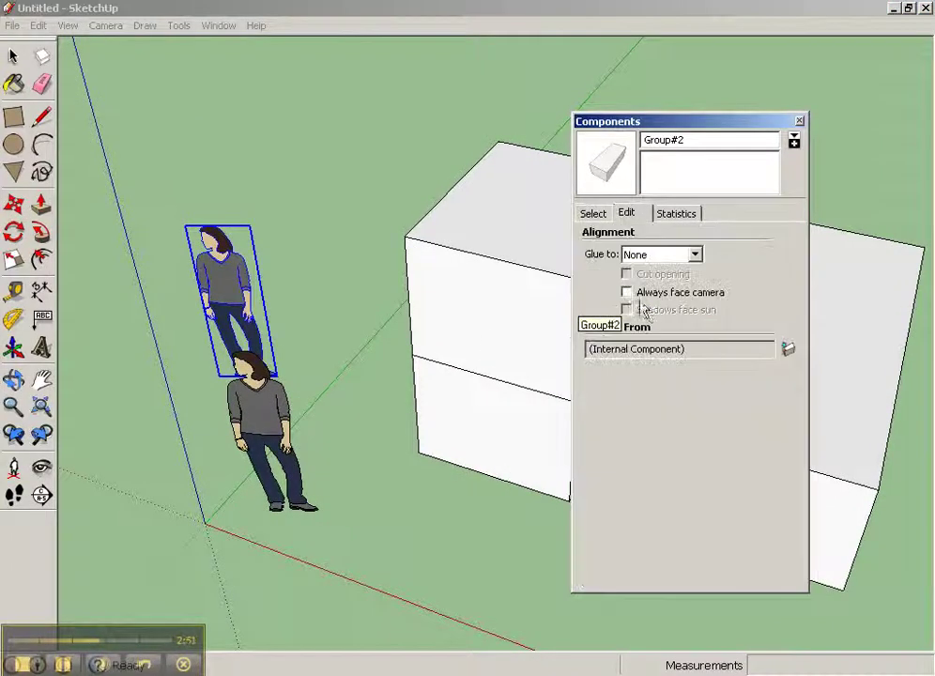
{"action": "left_click", "coordinate": [627, 293]}
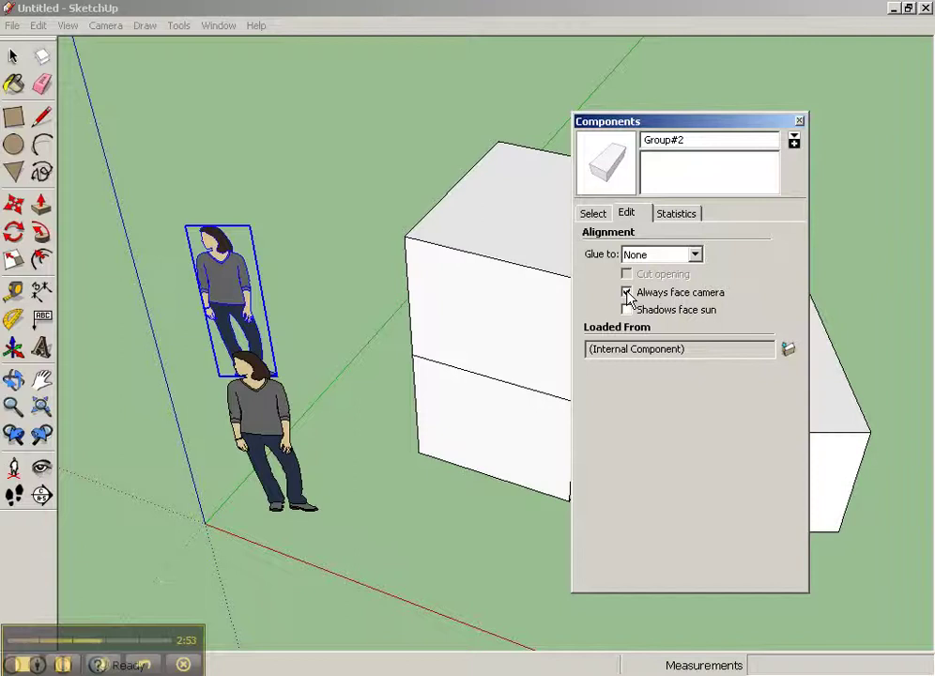
{"action": "left_click_drag", "start_coordinate": [731, 131], "coordinate": [269, 96]}
Place a Group#2 copy in the model and uncheck Always face camera
{"action": "left_click", "coordinate": [139, 126]}
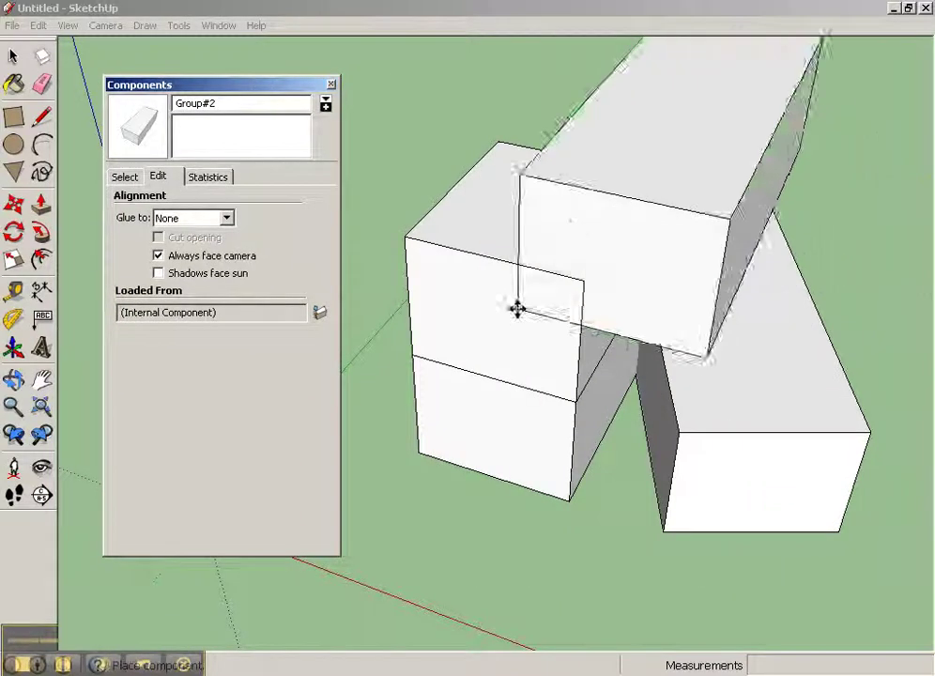
{"action": "left_click", "coordinate": [753, 299]}
{"action": "middle_click_drag", "start_coordinate": [792, 407], "coordinate": [139, 282]}
{"action": "key", "text": "m"}
{"action": "left_click", "coordinate": [158, 255]}
{"action": "middle_click_drag", "start_coordinate": [411, 244], "coordinate": [553, 445]}
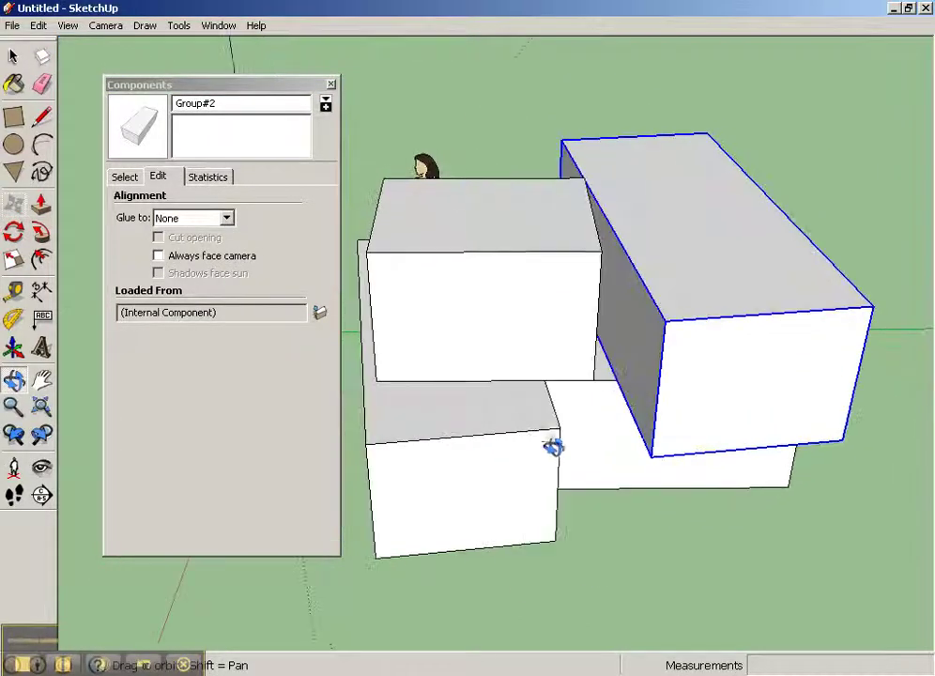
{"action": "key", "text": "m"}
{"action": "middle_click_drag", "start_coordinate": [449, 320], "coordinate": [554, 282]}
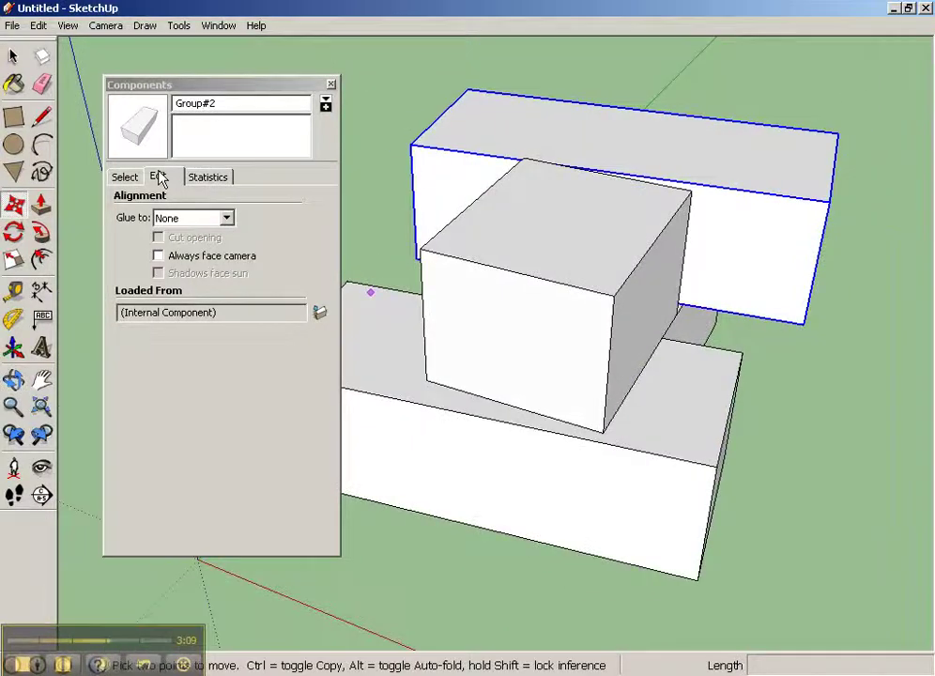
Place a small box copy at the right, then select all small box and Group#2 instances
{"action": "left_click", "coordinate": [124, 177]}
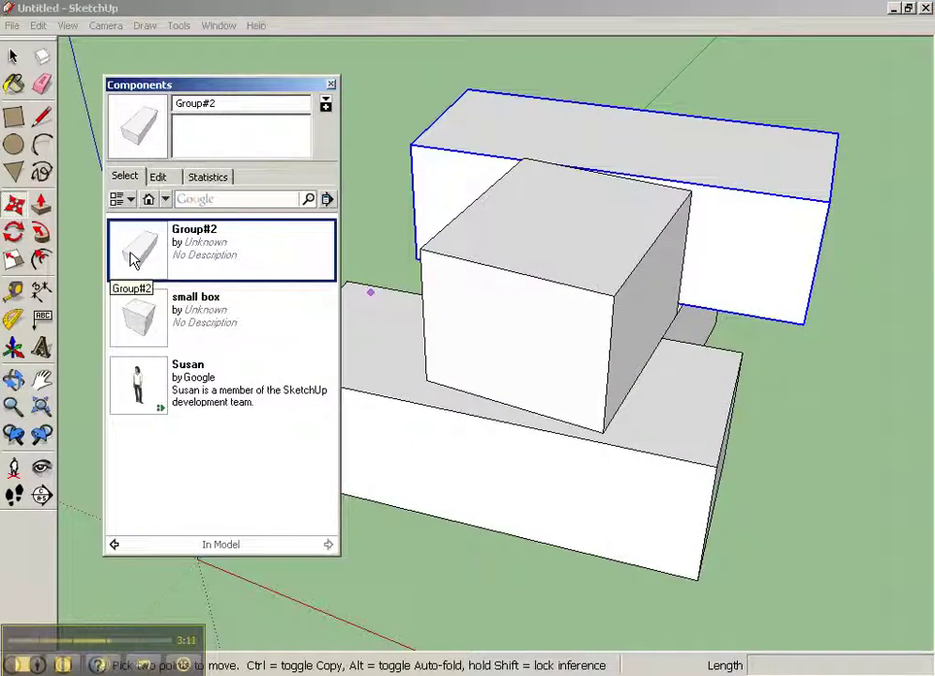
{"action": "left_click", "coordinate": [131, 308]}
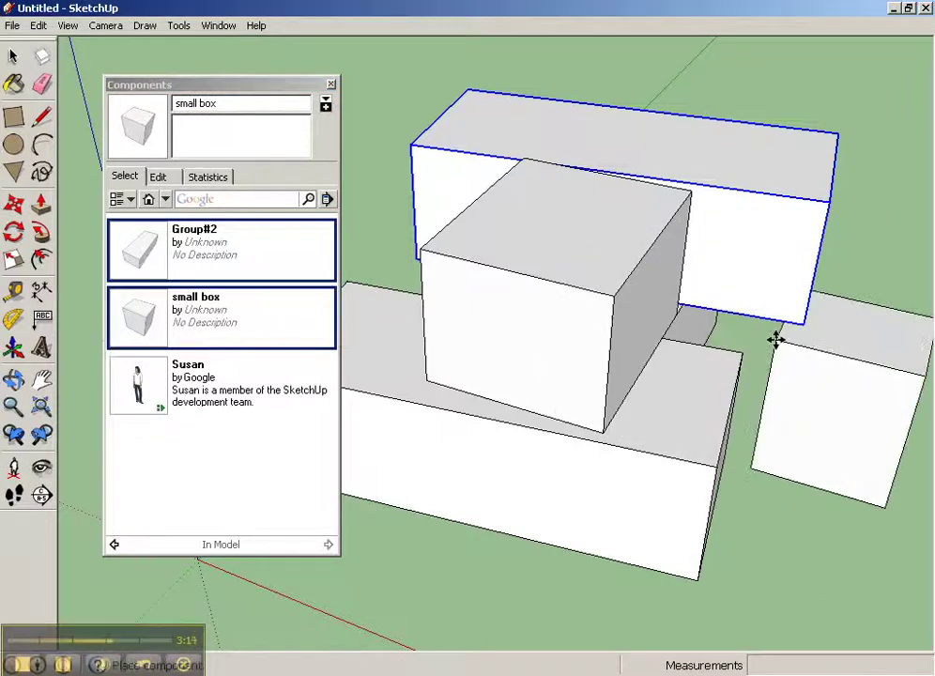
{"action": "left_click", "coordinate": [866, 314]}
{"action": "right_click", "coordinate": [236, 311]}
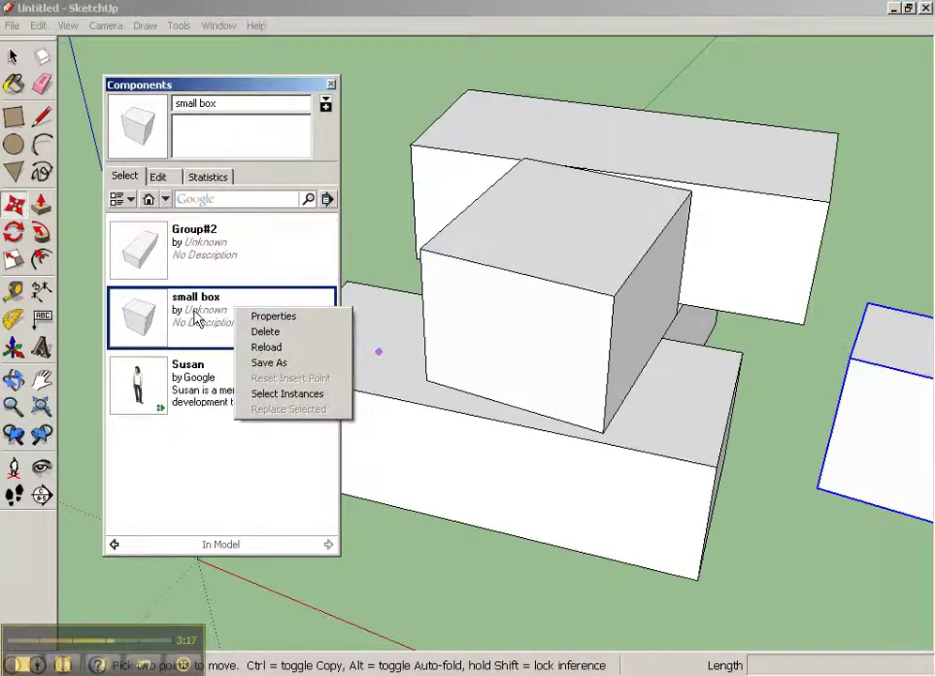
{"action": "left_click", "coordinate": [299, 395]}
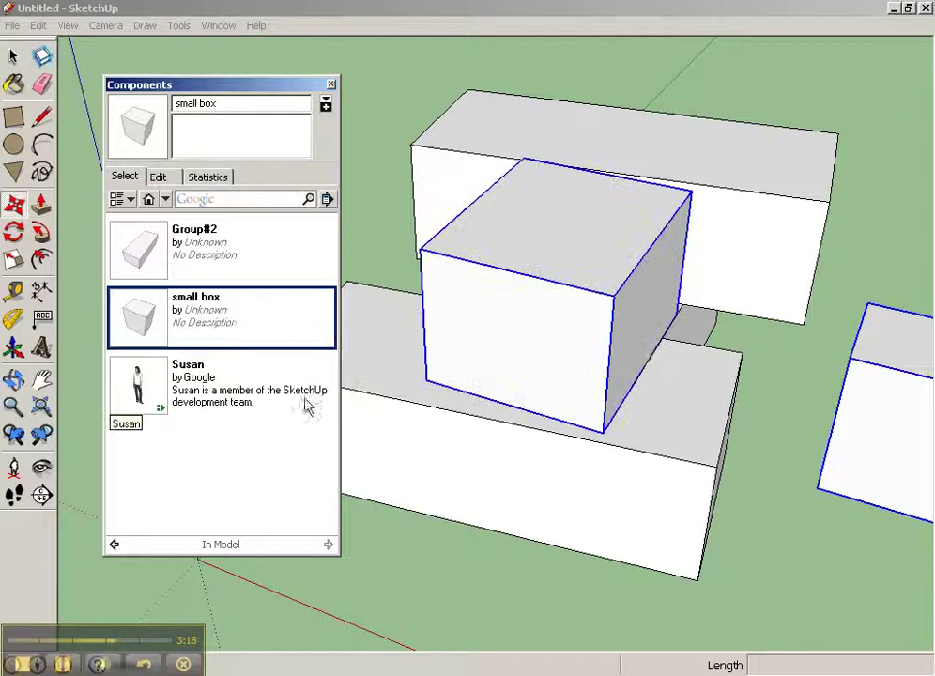
{"action": "middle_click_drag", "start_coordinate": [361, 389], "coordinate": [394, 395]}
{"action": "right_click", "coordinate": [210, 275]}
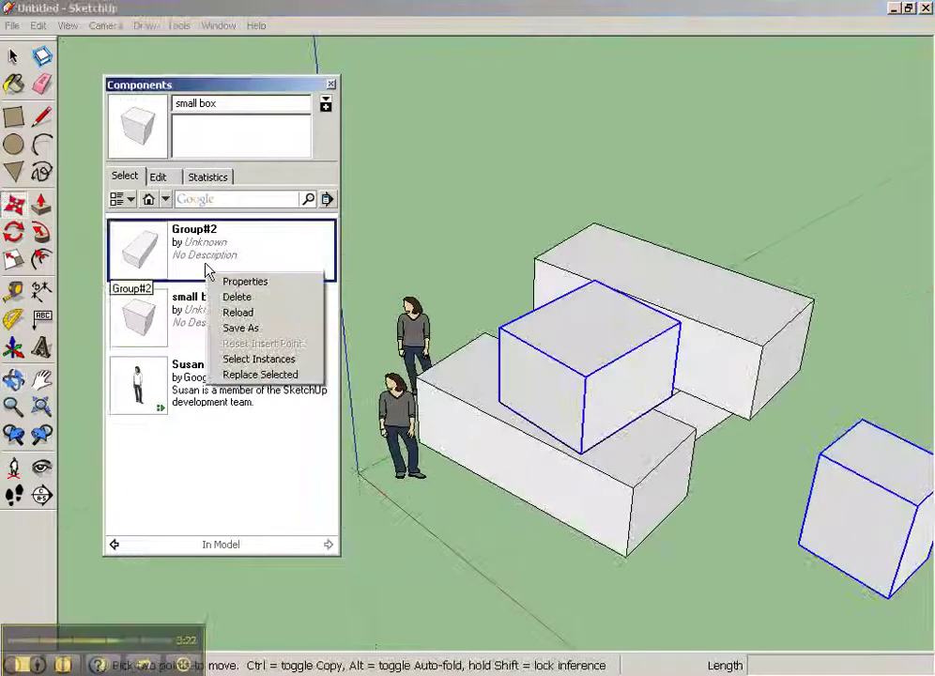
{"action": "left_click", "coordinate": [266, 360]}
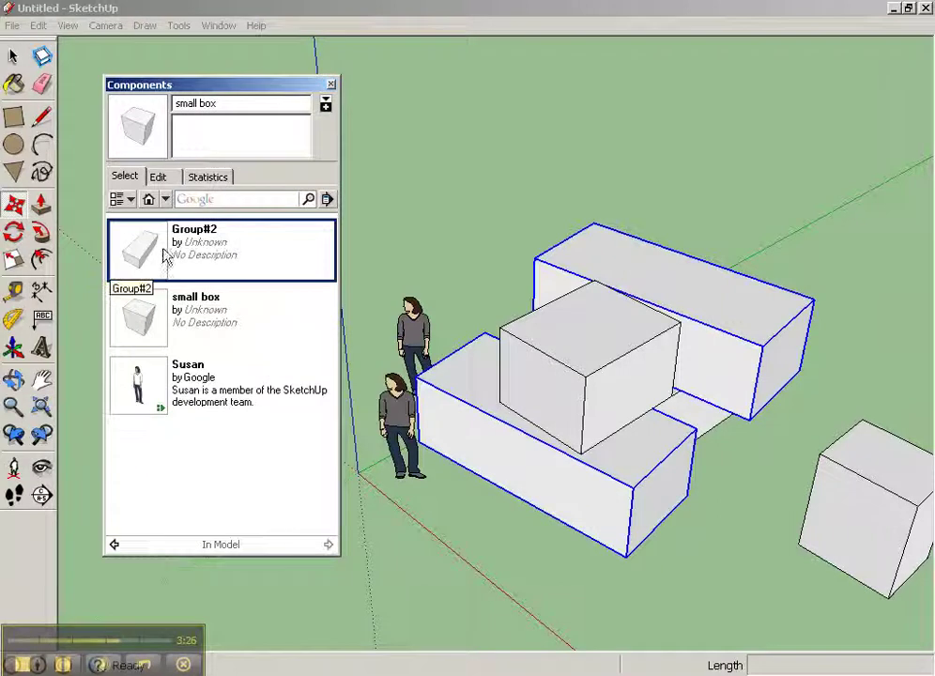
Check the Edit tab's Glue to setting (None) and the Statistics tab
{"action": "left_click", "coordinate": [157, 179]}
{"action": "left_click", "coordinate": [184, 217]}
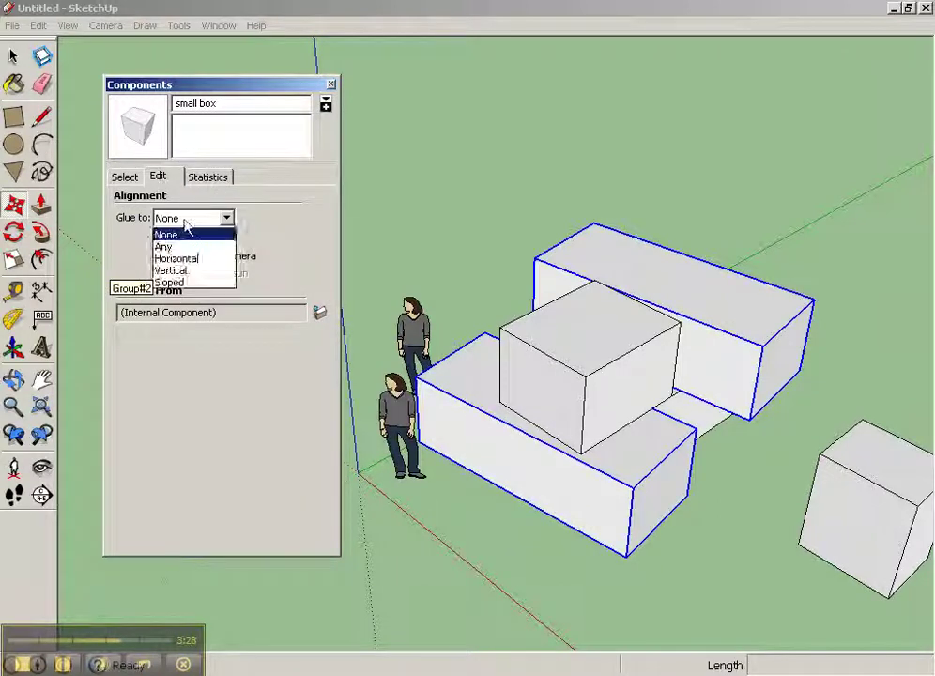
{"action": "left_click", "coordinate": [184, 217]}
{"action": "left_click", "coordinate": [210, 177]}
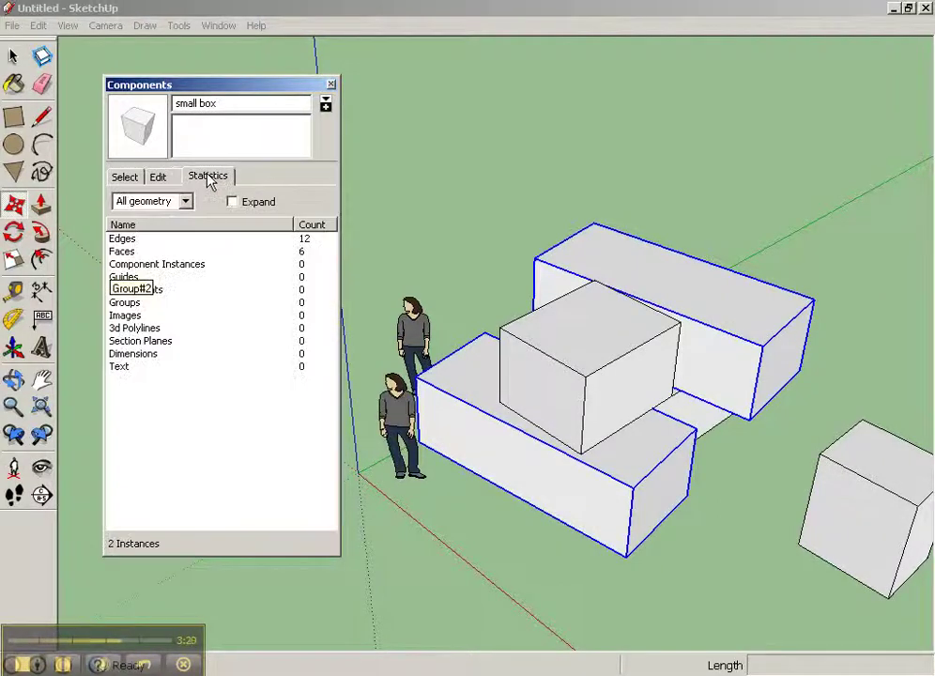
{"action": "left_click", "coordinate": [131, 185]}
Move the two long Group#2 boxes away from the Susan figures
{"action": "key", "text": "m"}
{"action": "left_click", "coordinate": [691, 298]}
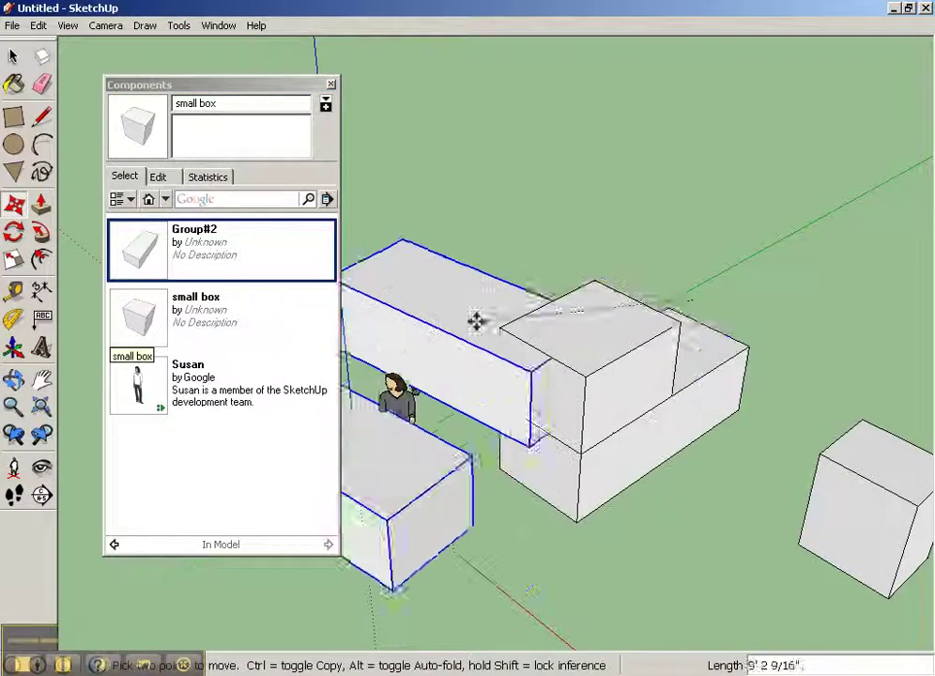
{"action": "middle_click_drag", "start_coordinate": [678, 194], "coordinate": [765, 278]}
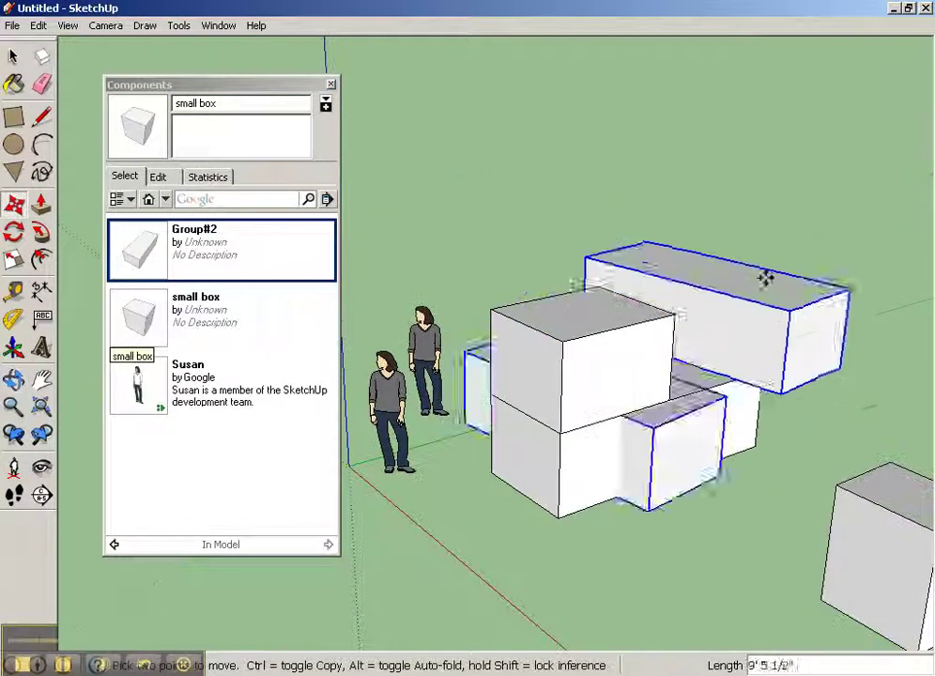
{"action": "left_click", "coordinate": [756, 268]}
{"action": "middle_click_drag", "start_coordinate": [794, 418], "coordinate": [480, 554]}
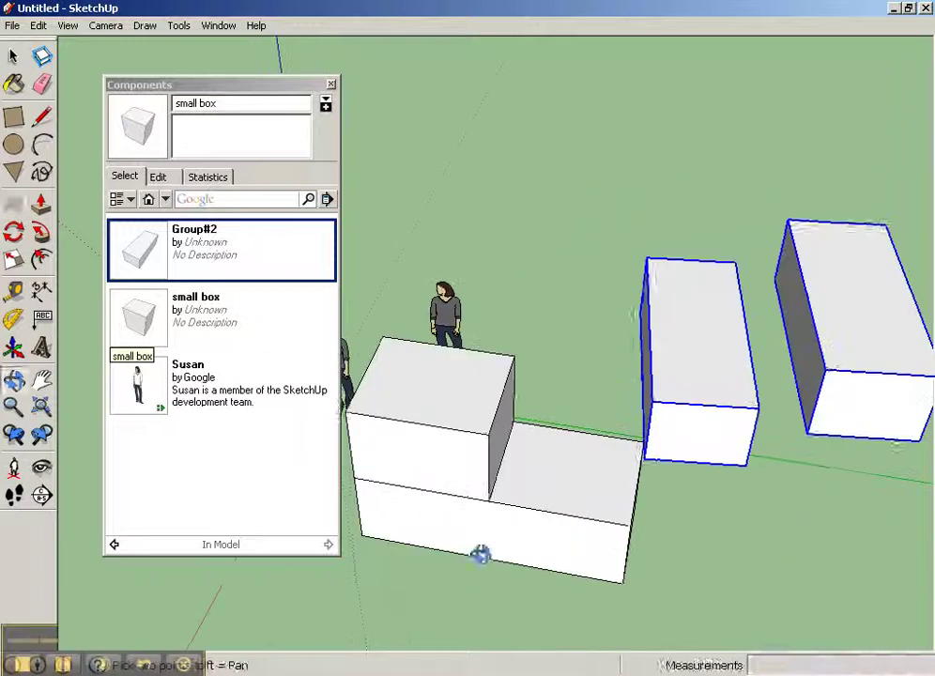
{"action": "left_click", "coordinate": [545, 467]}
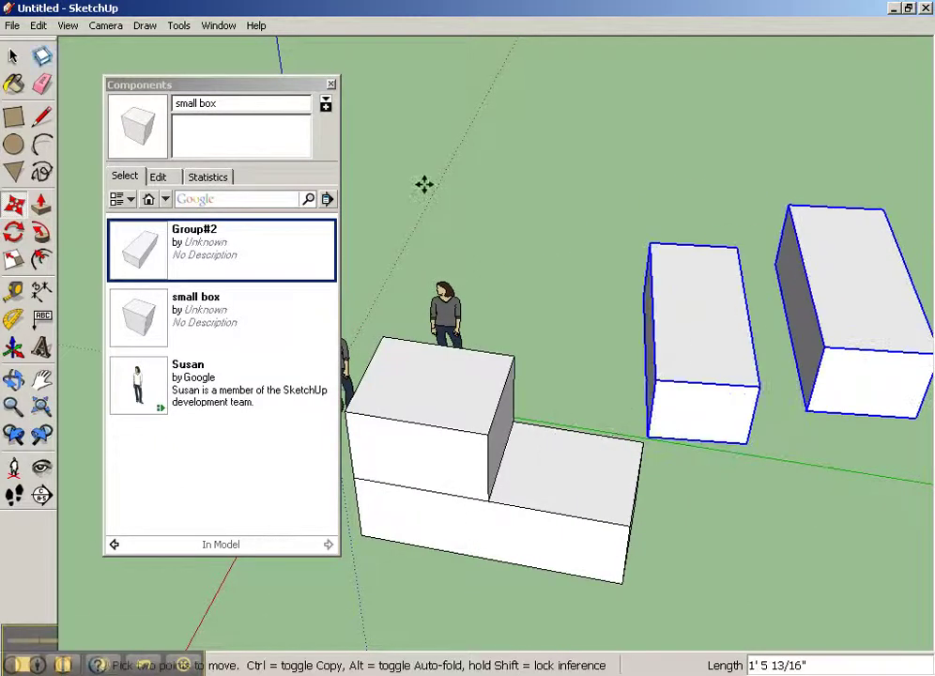
{"action": "key", "text": "space"}
{"action": "left_click", "coordinate": [710, 224]}
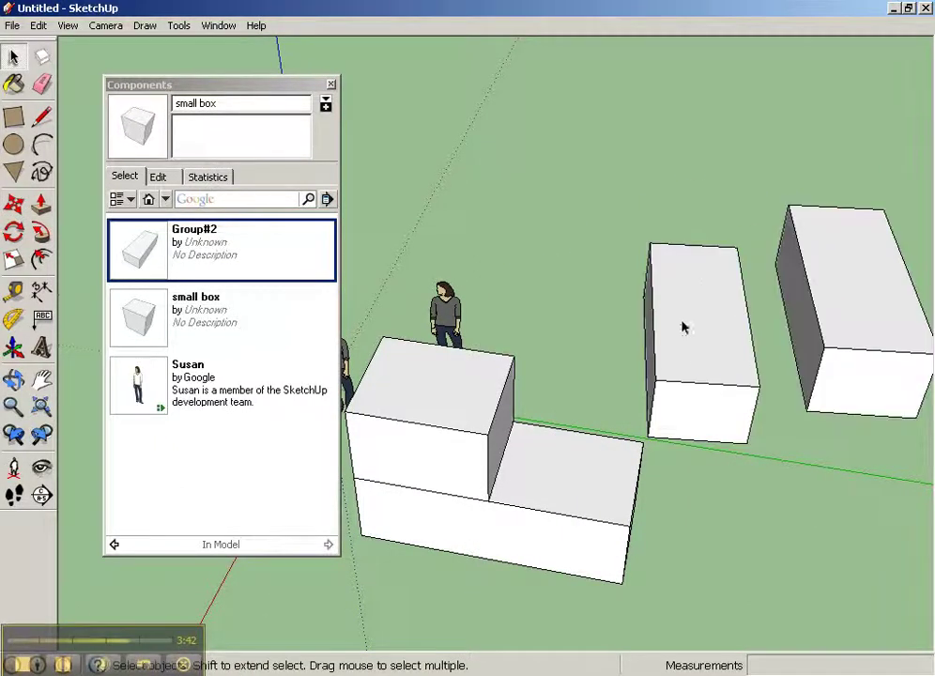
Open the group and push/pull the left box's top face down to a lower height
{"action": "double_click", "coordinate": [684, 326]}
{"action": "left_click", "coordinate": [709, 368]}
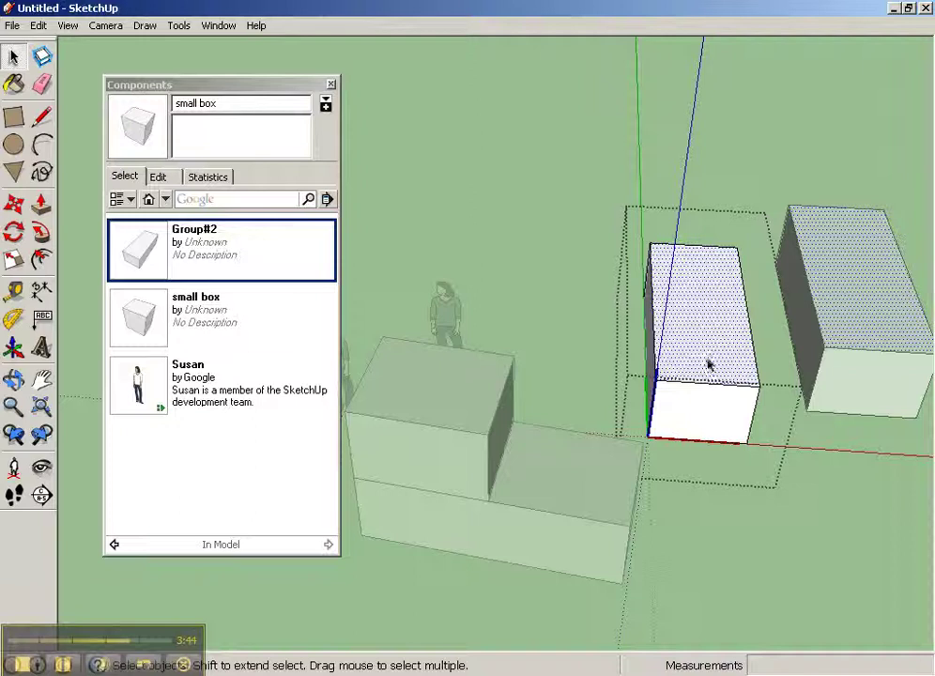
{"action": "left_click", "coordinate": [41, 205]}
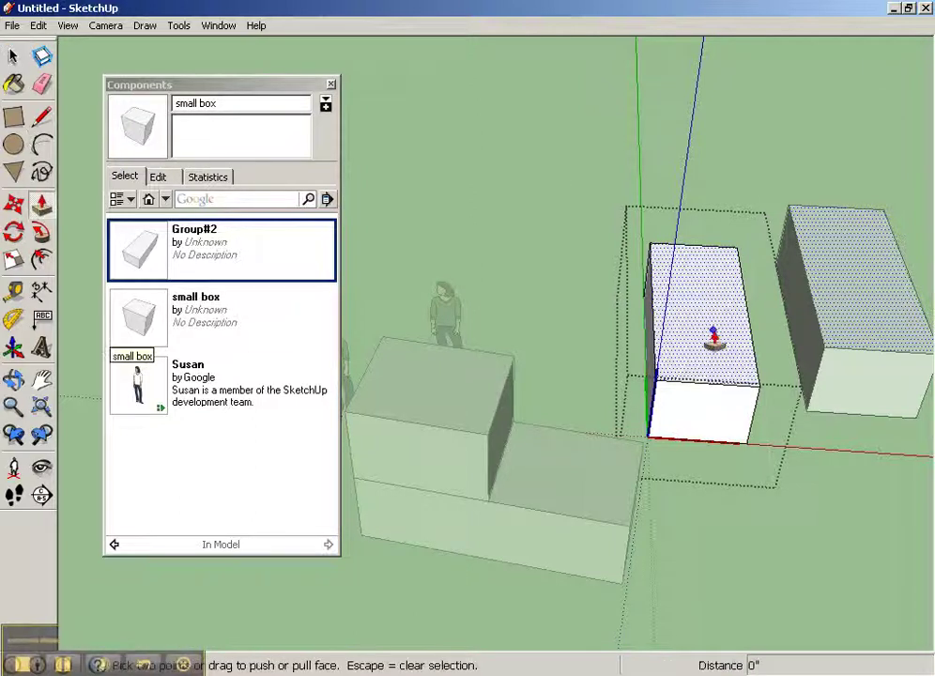
{"action": "left_click_drag", "start_coordinate": [712, 328], "coordinate": [691, 381]}
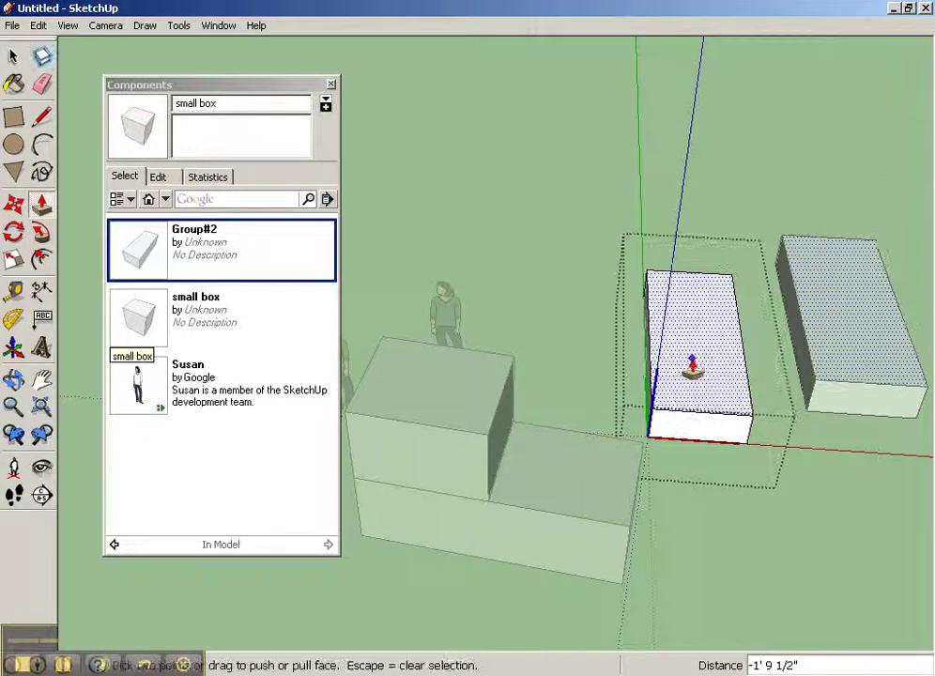
{"action": "middle_click_drag", "start_coordinate": [745, 423], "coordinate": [628, 353]}
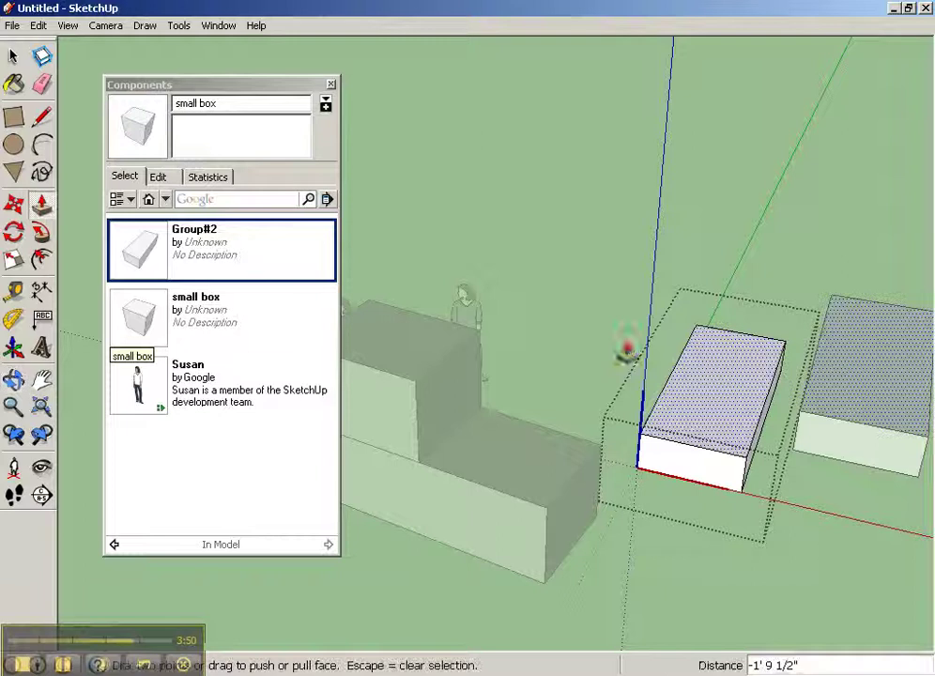
{"action": "left_click_drag", "start_coordinate": [703, 377], "coordinate": [668, 386]}
{"action": "middle_click_drag", "start_coordinate": [668, 386], "coordinate": [912, 412]}
{"action": "middle_click_drag", "start_coordinate": [863, 447], "coordinate": [685, 272]}
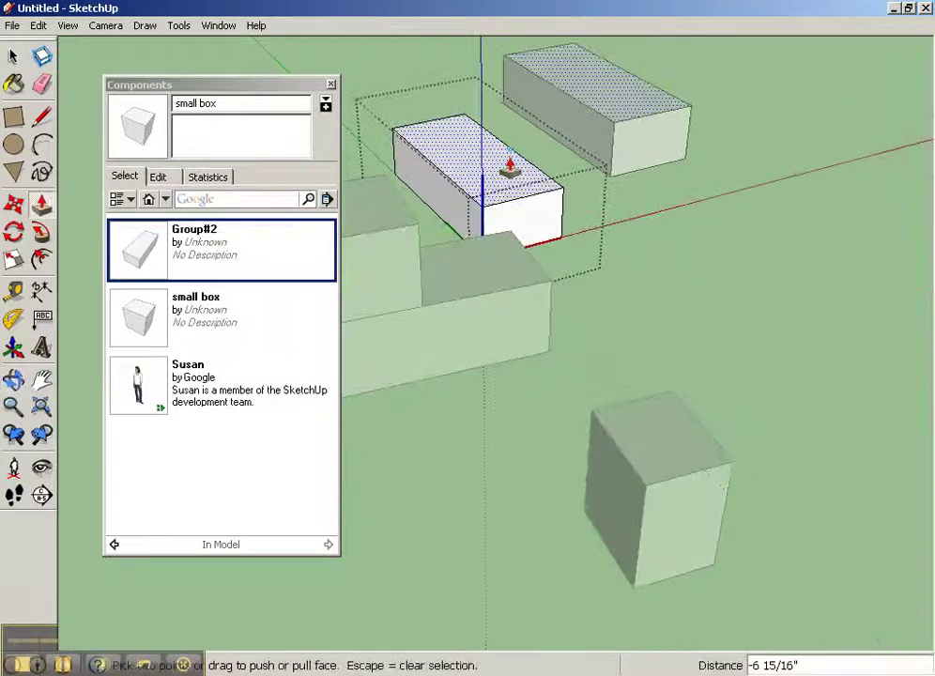
{"action": "left_click_drag", "start_coordinate": [514, 162], "coordinate": [396, 171]}
{"action": "key", "text": "space"}
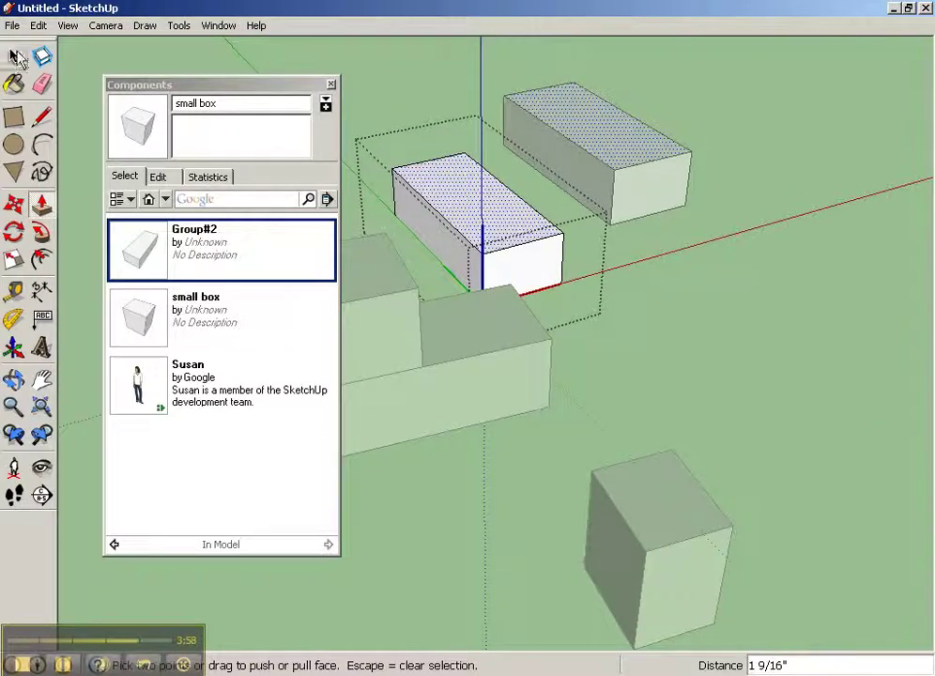
Leave group editing and scale the upper-right box into a bigger, chunkier block
{"action": "left_click", "coordinate": [654, 255]}
{"action": "left_click", "coordinate": [609, 161]}
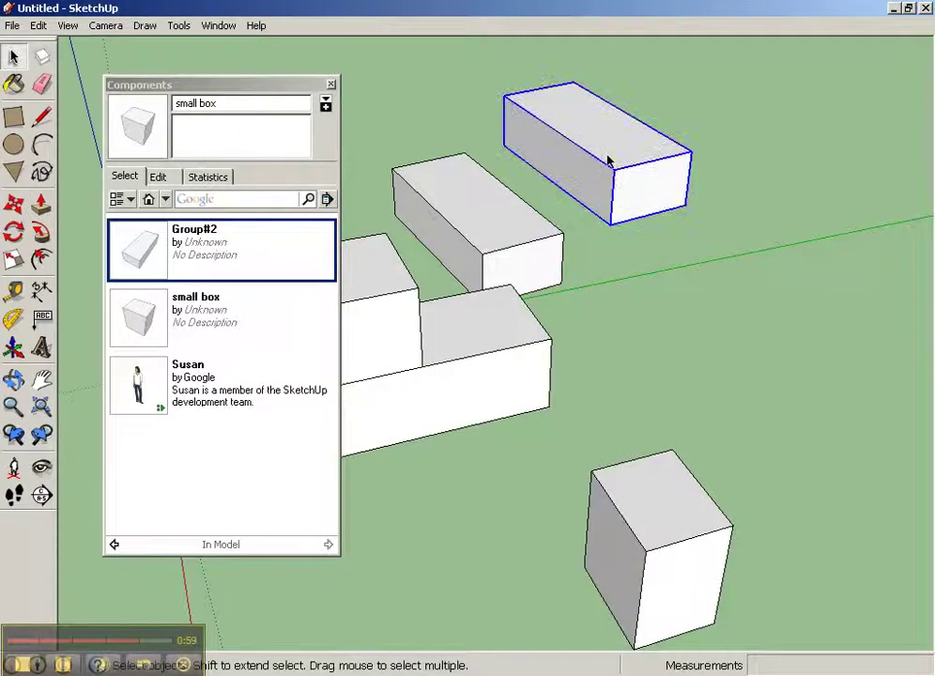
{"action": "key", "text": "c"}
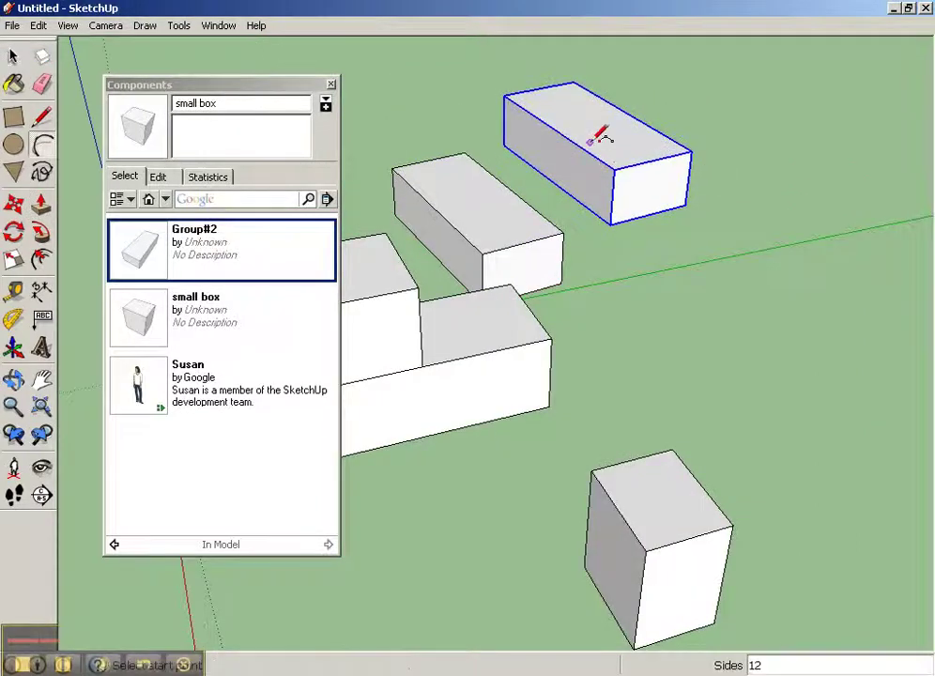
{"action": "key", "text": "s"}
{"action": "left_click_drag", "start_coordinate": [540, 92], "coordinate": [713, 220]}
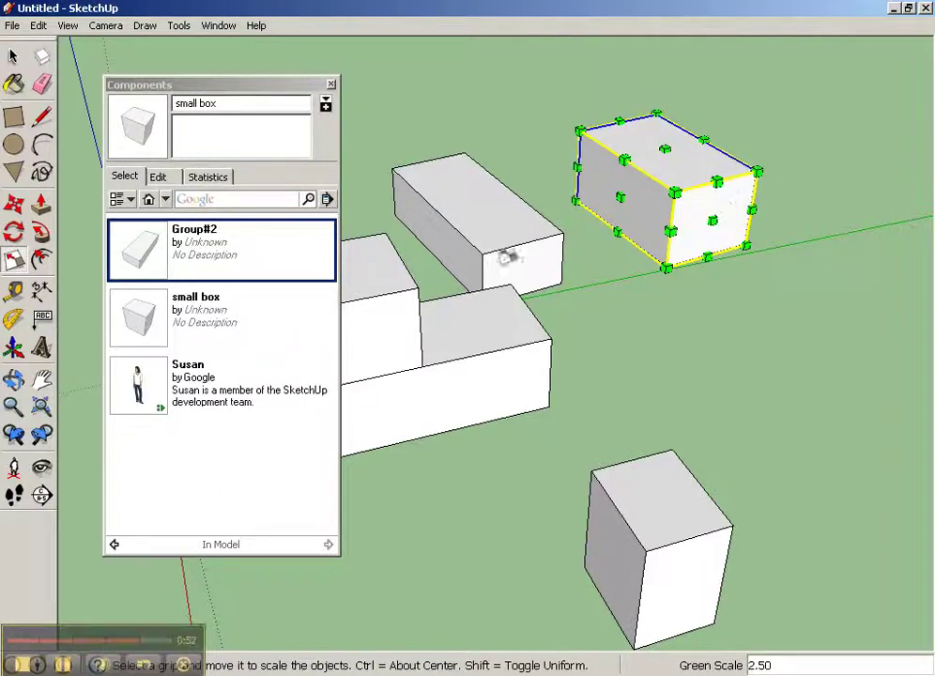
{"action": "left_click", "coordinate": [13, 57]}
Raise the long box's top face slightly inside its group, then exit and select it
{"action": "double_click", "coordinate": [428, 198]}
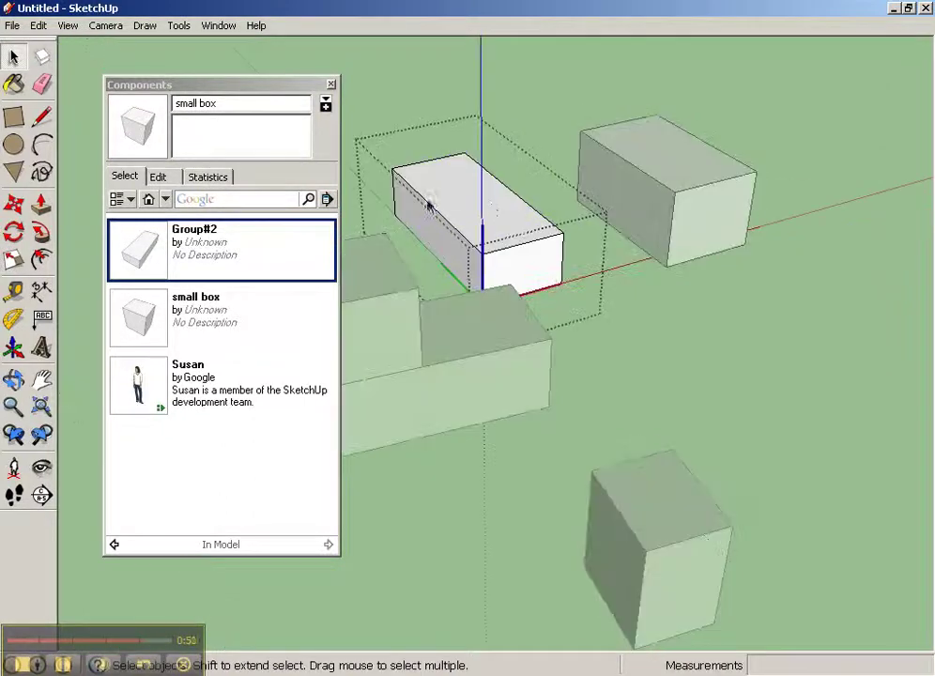
{"action": "left_click", "coordinate": [493, 207]}
{"action": "left_click", "coordinate": [41, 209]}
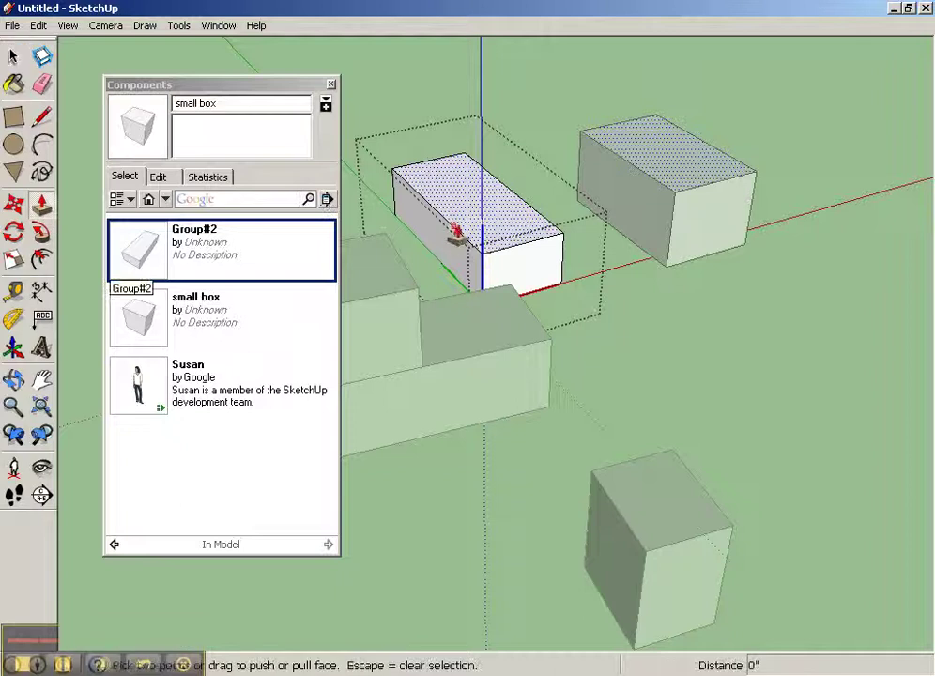
{"action": "left_click_drag", "start_coordinate": [456, 230], "coordinate": [481, 223]}
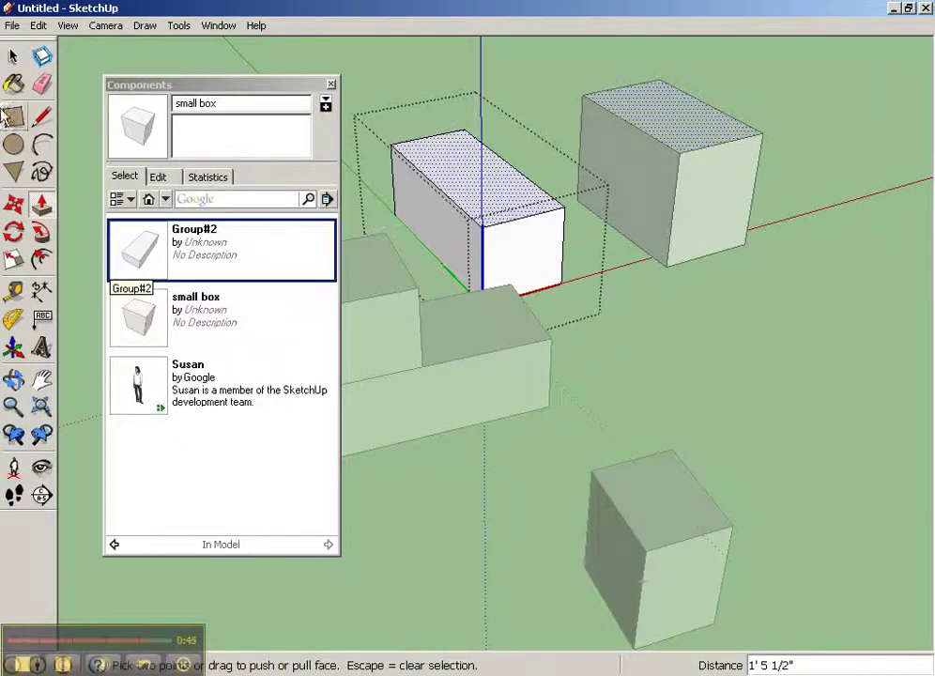
{"action": "left_click", "coordinate": [13, 56]}
{"action": "left_click", "coordinate": [629, 315]}
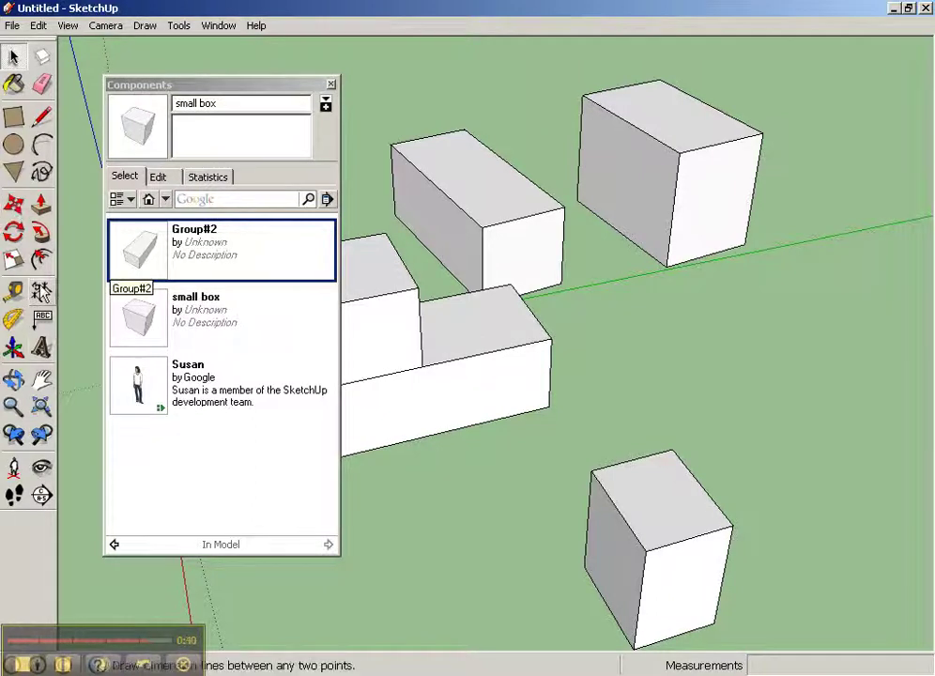
{"action": "left_click", "coordinate": [486, 196]}
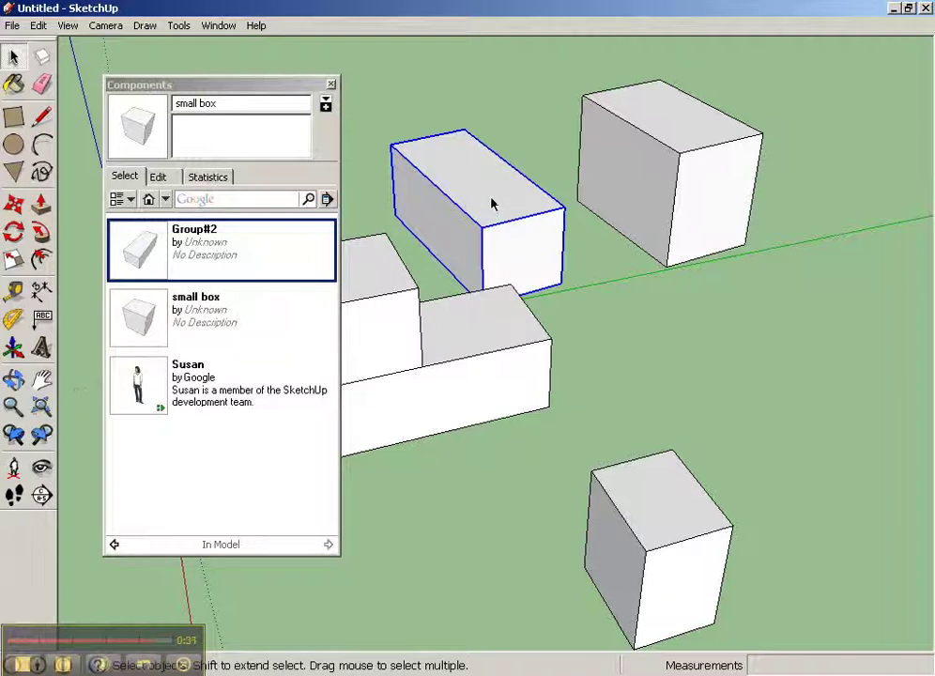
Load the Components Sampler collection and place the 2D Girls Dog right of the boxes
{"action": "left_click", "coordinate": [165, 199]}
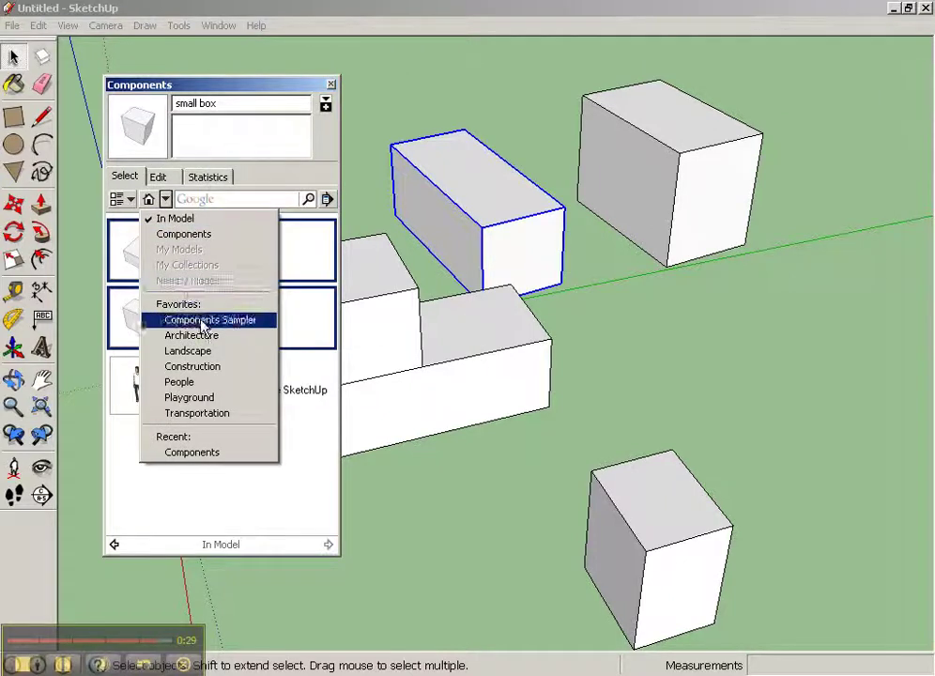
{"action": "left_click", "coordinate": [209, 320]}
{"action": "left_click", "coordinate": [138, 246]}
{"action": "left_click", "coordinate": [822, 280]}
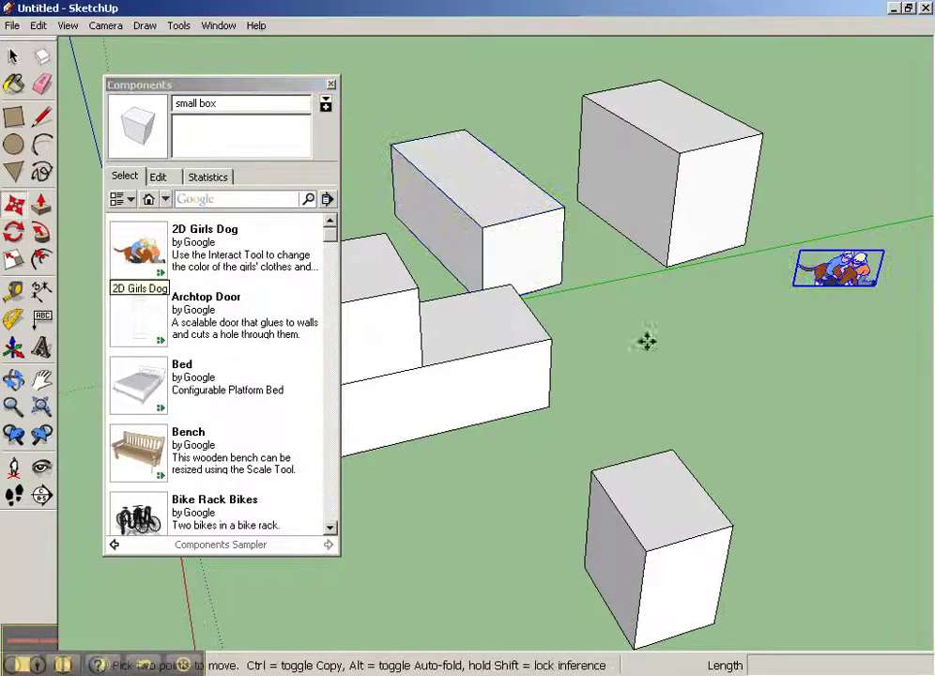
Place the Bed component on the ground beside the dog
{"action": "left_click", "coordinate": [201, 376]}
{"action": "left_click", "coordinate": [638, 340]}
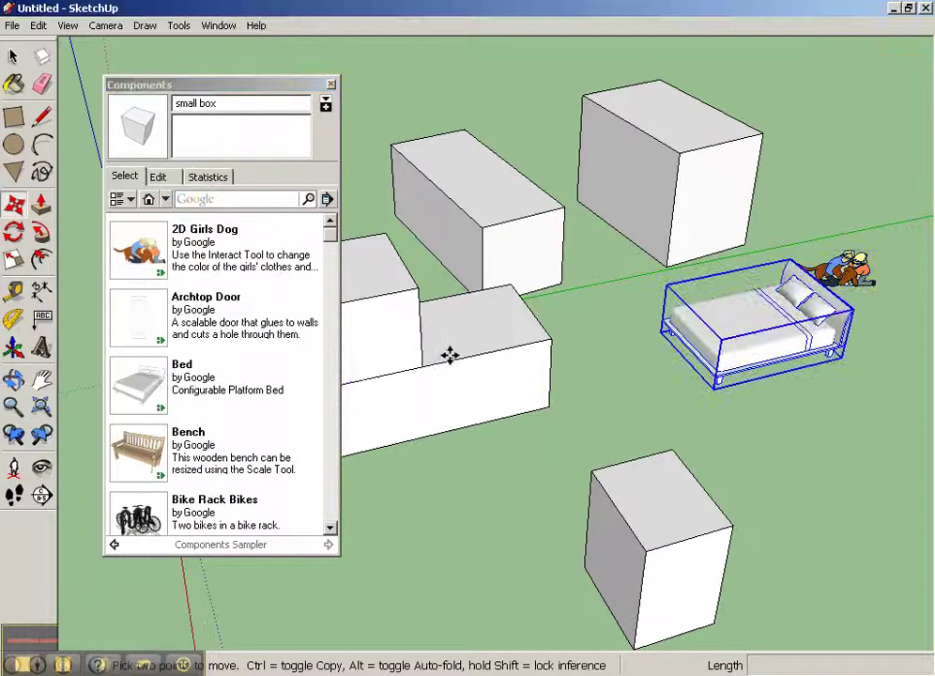
{"action": "left_click", "coordinate": [743, 324]}
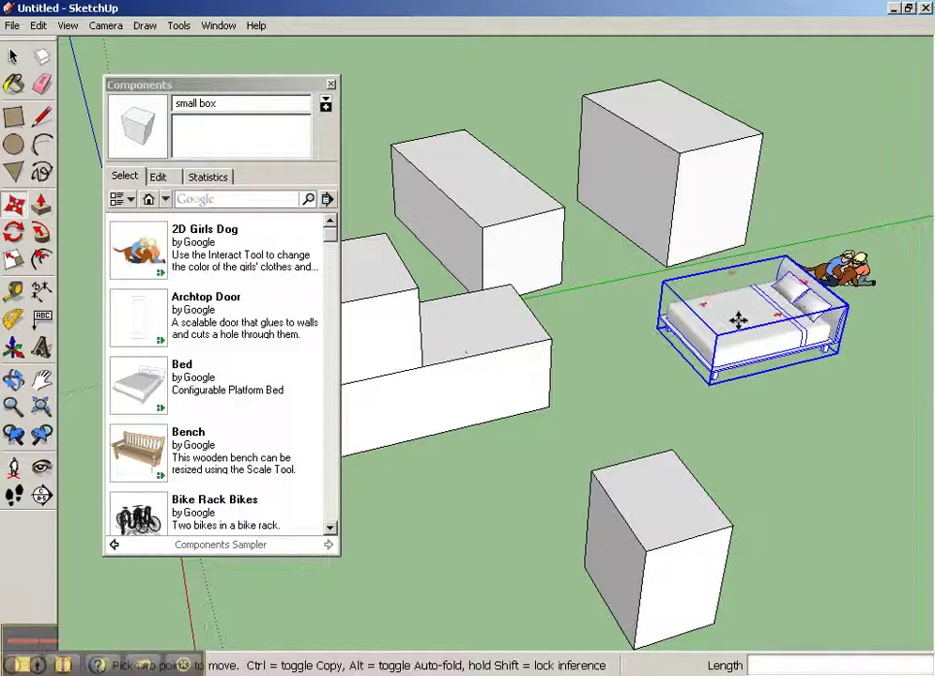
{"action": "key", "text": "space"}
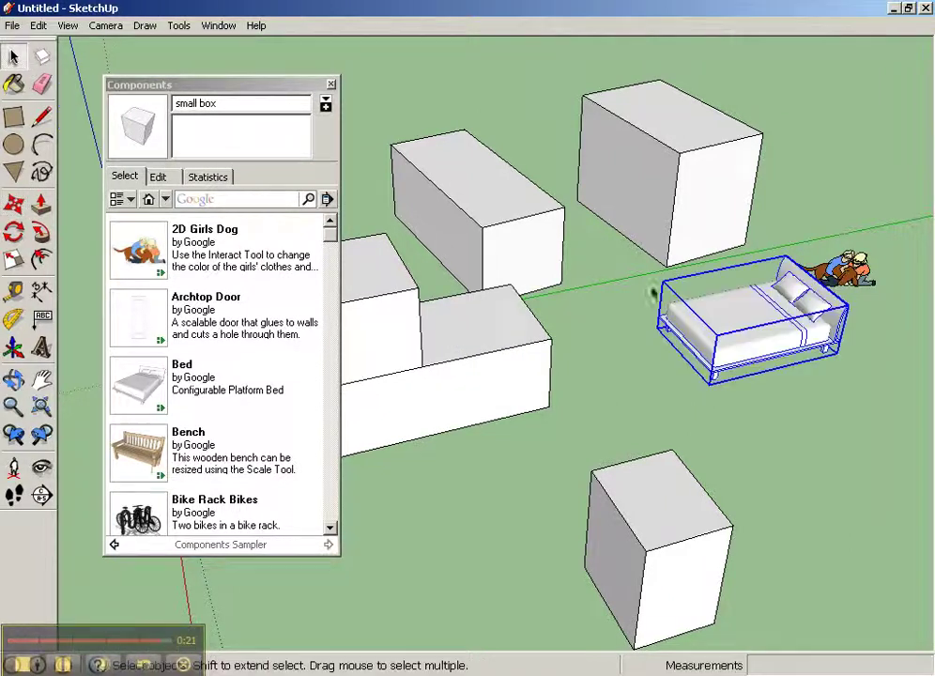
Open the bed component for editing and orbit around it to inspect it
{"action": "double_click", "coordinate": [738, 315]}
{"action": "middle_click_drag", "start_coordinate": [755, 410], "coordinate": [686, 368]}
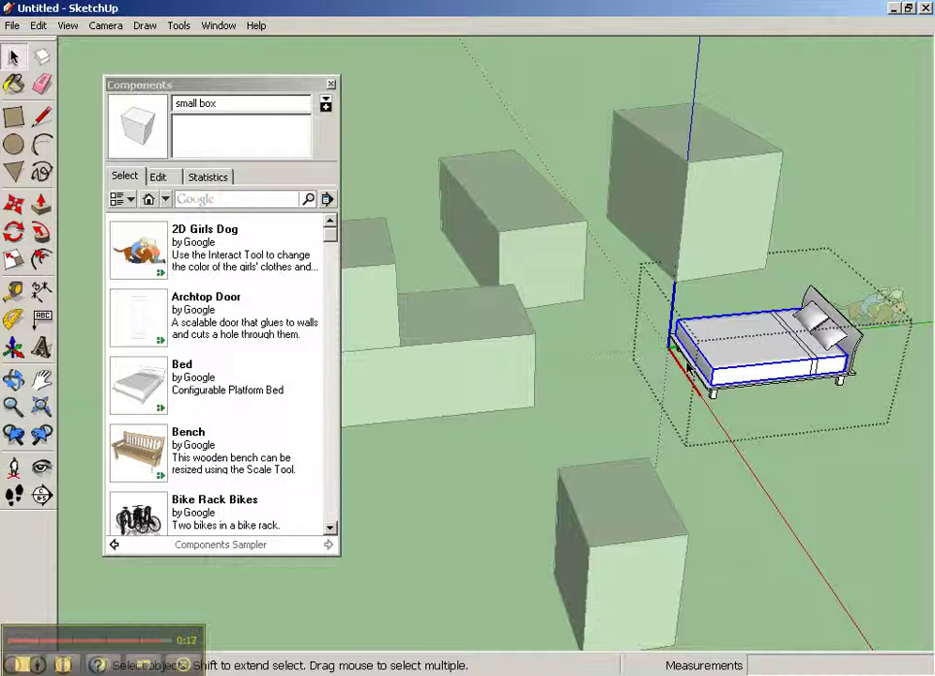
{"action": "scroll", "coordinate": [326, 255], "scroll_direction": "down", "scroll_amount": 10}
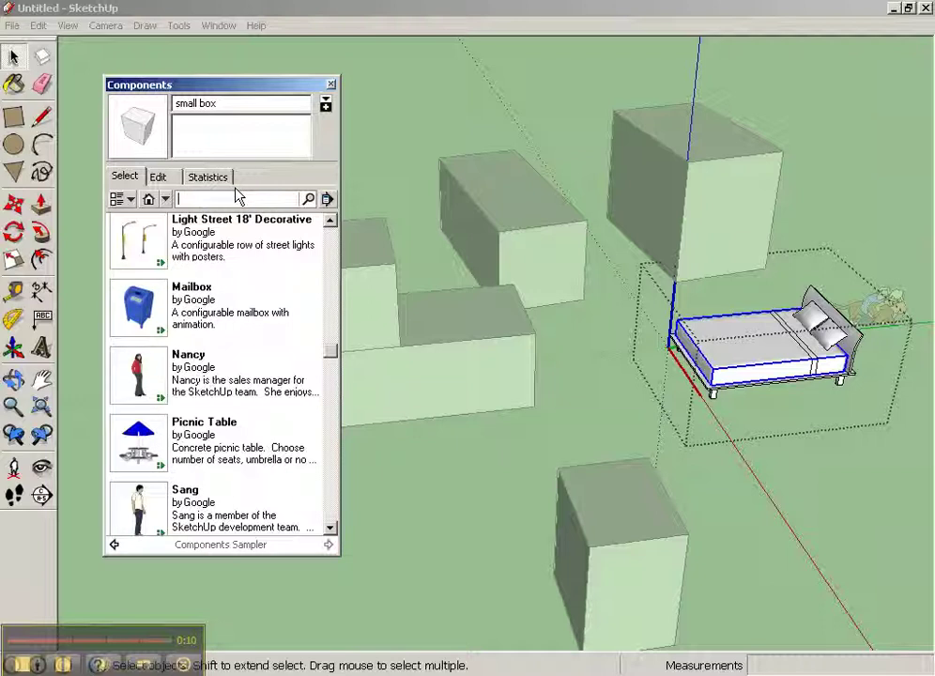
{"action": "left_click", "coordinate": [237, 195]}
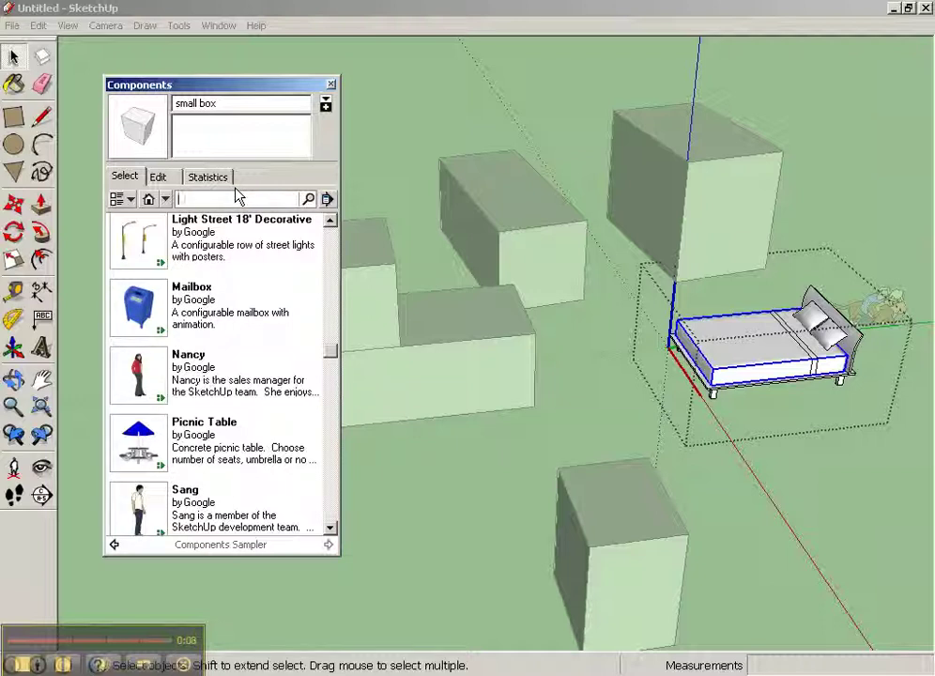